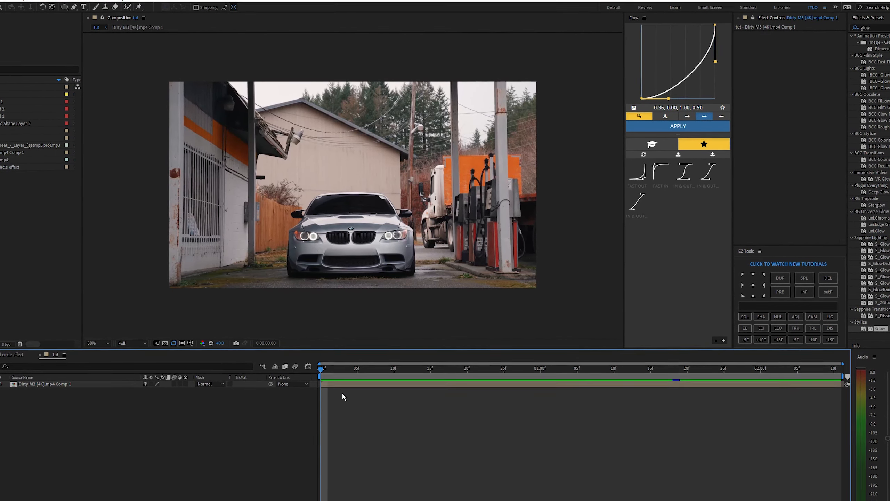
# Return to the clip's first frame and open the car footage layer for rotoscoping with the Roto Brush tool
pyautogui.click(354, 384)
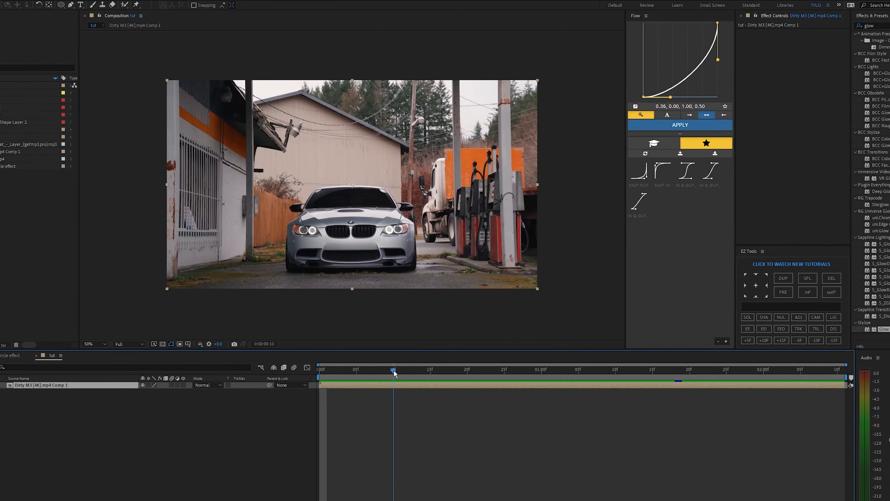
pyautogui.click(348, 398)
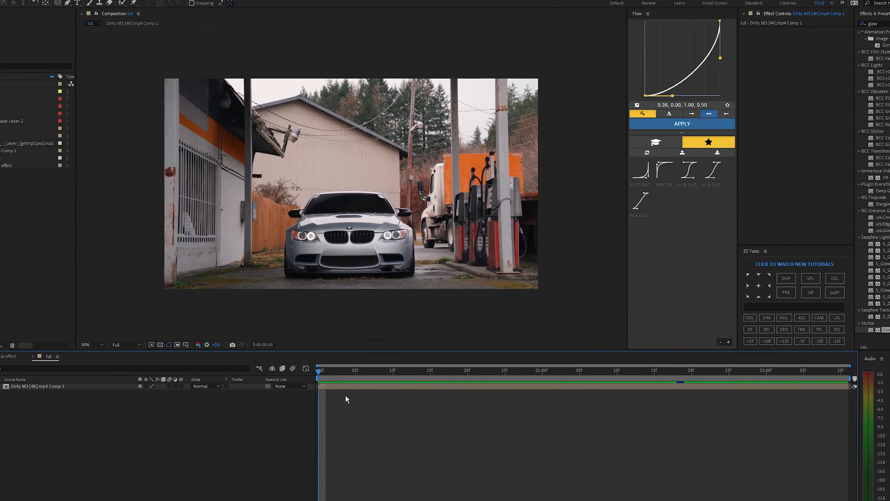
pyautogui.click(327, 373)
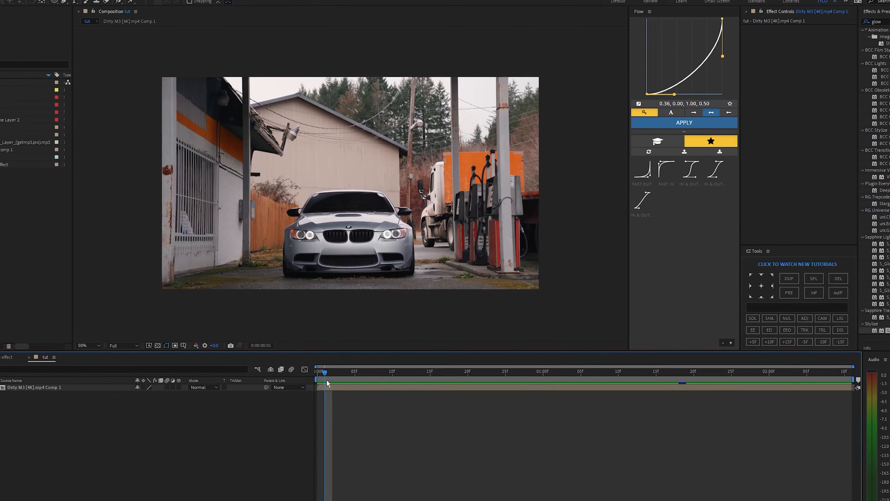
pyautogui.moveTo(325, 374); pyautogui.dragTo(306, 376)
pyautogui.click(330, 386)
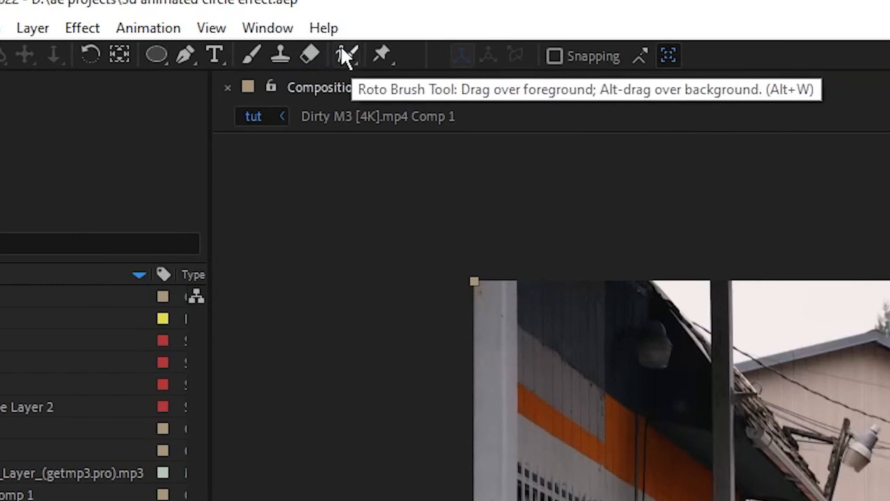
pyautogui.click(142, 18)
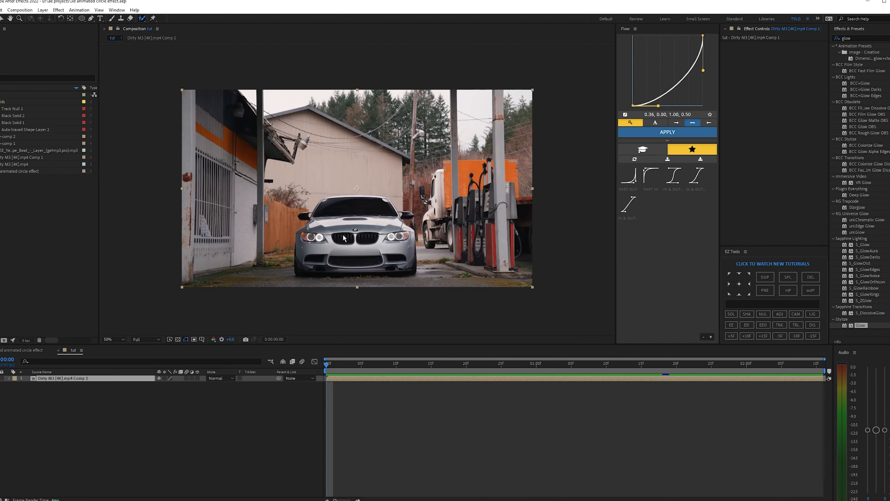
pyautogui.doubleClick(355, 238)
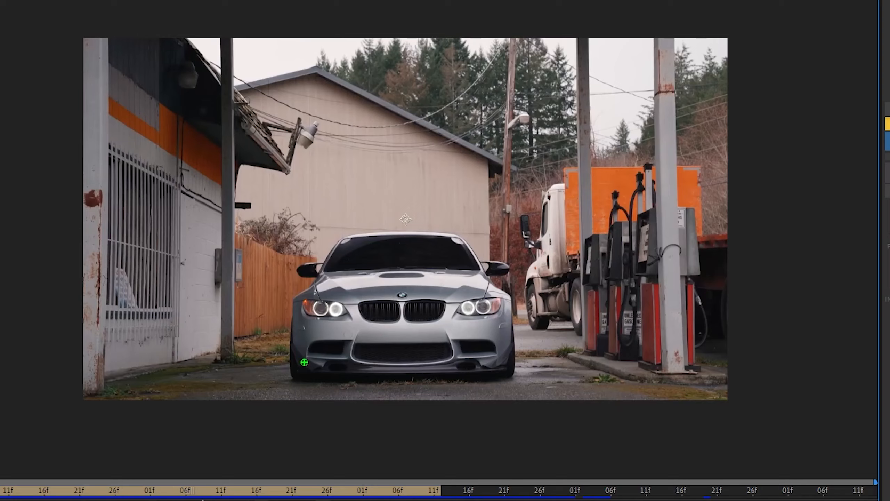
# Paint a Roto Brush foreground stroke over the car's body on the first frame
pyautogui.moveTo(300, 253)
pyautogui.mouseDown()
pyautogui.moveTo(339, 185)
pyautogui.moveTo(404, 230)
pyautogui.mouseUp()
pyautogui.moveTo(490, 318)
pyautogui.mouseDown()
pyautogui.moveTo(351, 359)
pyautogui.moveTo(352, 343)
pyautogui.mouseUp()
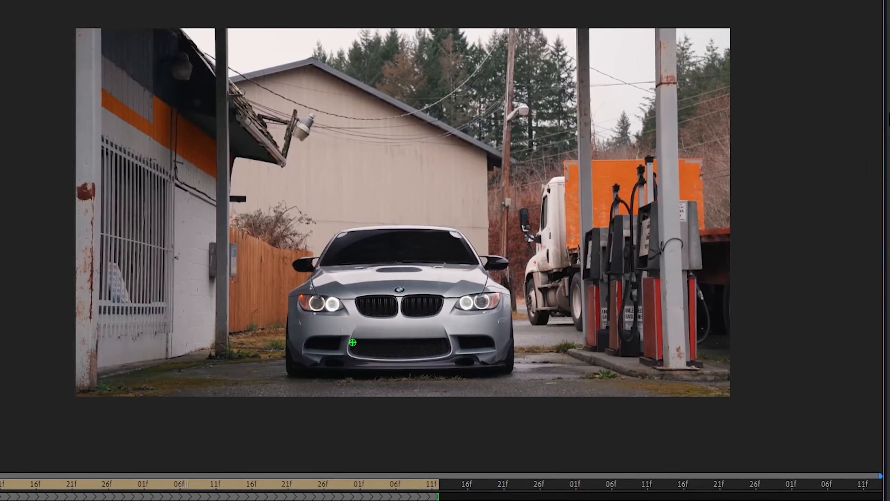
pyautogui.scroll(2, 382, 325)
pyautogui.scroll(-3, 382, 326)
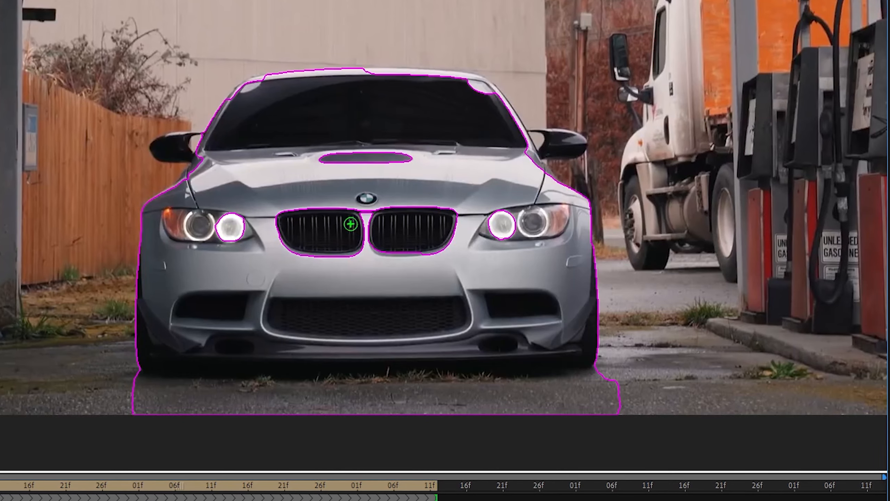
# Refine the roto selection to include the grille, windshield, roof and mirrors, and exclude the ground beneath the car
pyautogui.moveTo(289, 233)
pyautogui.mouseDown()
pyautogui.moveTo(467, 249)
pyautogui.moveTo(381, 140)
pyautogui.mouseUp()
pyautogui.moveTo(325, 143); pyautogui.dragTo(397, 109)
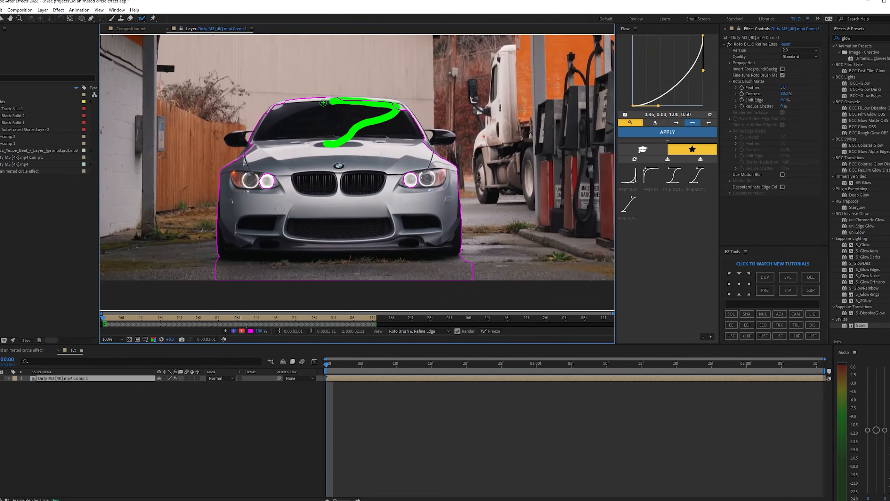
pyautogui.moveTo(255, 147); pyautogui.dragTo(234, 140)
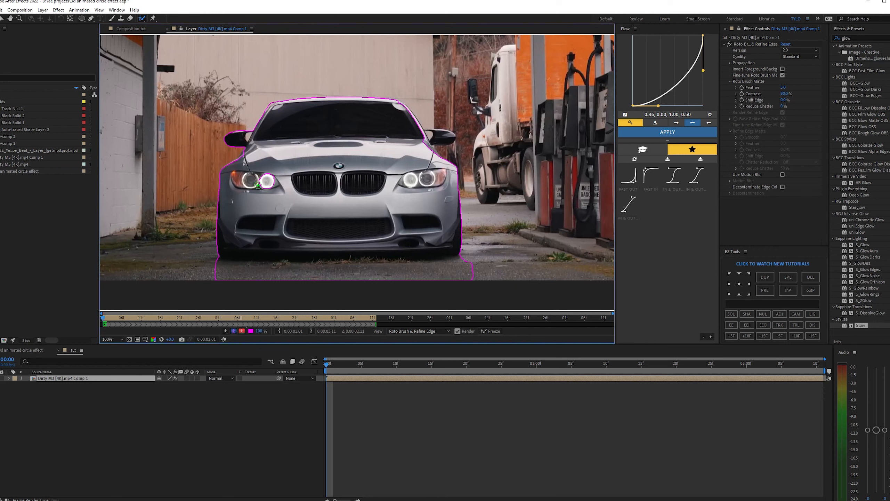
pyautogui.moveTo(456, 226)
pyautogui.mouseDown()
pyautogui.moveTo(407, 251)
pyautogui.moveTo(241, 249)
pyautogui.mouseUp()
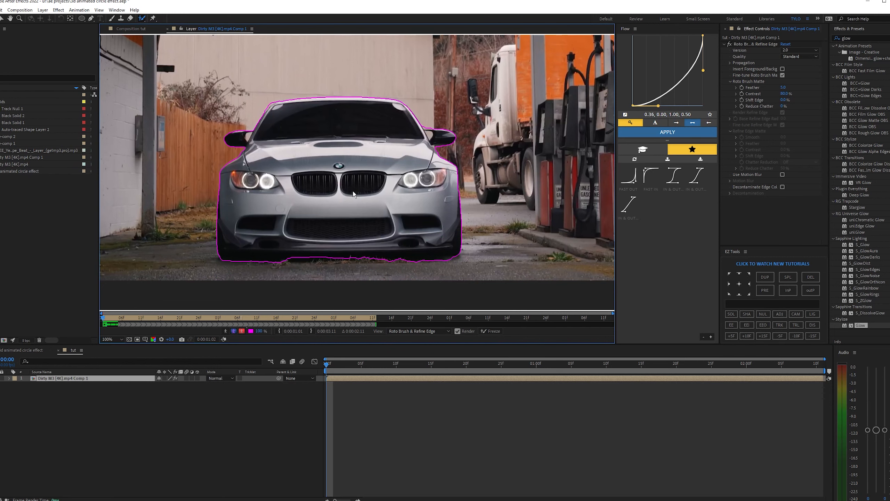
# Propagate the car's roto selection through the clip frame by frame, checking its outline toward the end
pyautogui.press('pagedown')
pyautogui.press('pagedown')
pyautogui.press('pagedown')
pyautogui.press('pagedown')
pyautogui.press('pagedown')
pyautogui.scroll(-1, 357, 191)
pyautogui.press('pagedown')
pyautogui.press('pagedown')
pyautogui.press('pagedown')
pyautogui.press('pagedown')
pyautogui.press('pagedown')
pyautogui.press('pagedown')
pyautogui.press('pagedown')
pyautogui.press('pagedown')
pyautogui.press('pagedown')
pyautogui.press('pagedown')
pyautogui.press('pagedown')
pyautogui.press('pagedown')
pyautogui.press('pagedown')
pyautogui.press('pagedown')
pyautogui.press('pagedown')
pyautogui.press('pagedown')
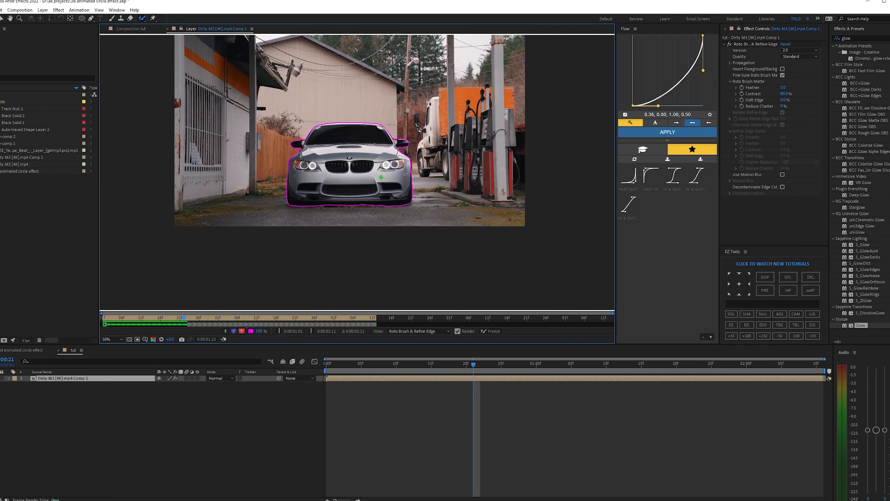
pyautogui.press('pagedown')
pyautogui.press('pagedown')
pyautogui.press('pagedown')
pyautogui.press('pagedown')
pyautogui.press('pagedown')
pyautogui.press('pagedown')
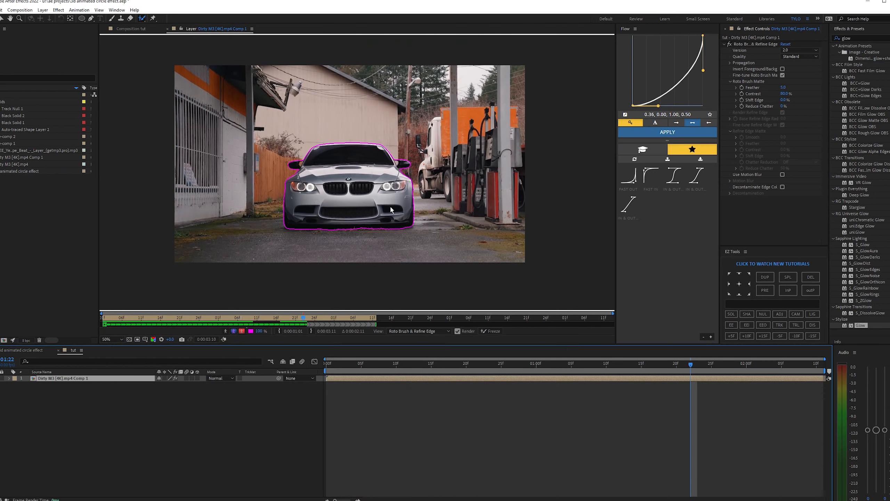
pyautogui.moveTo(739, 365); pyautogui.dragTo(767, 365)
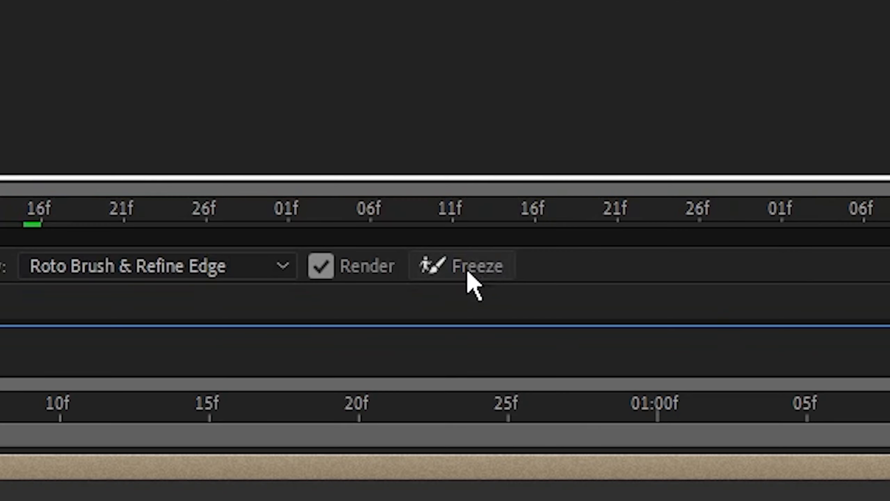
# Freeze the Roto Brush propagation, then close the layer view and return to the composition's first frame
pyautogui.click(491, 331)
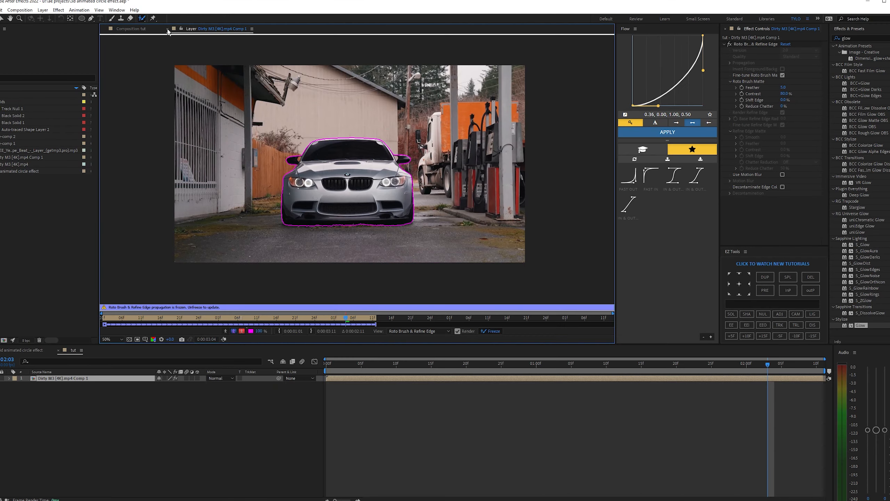
pyautogui.click(165, 29)
pyautogui.press('Home')
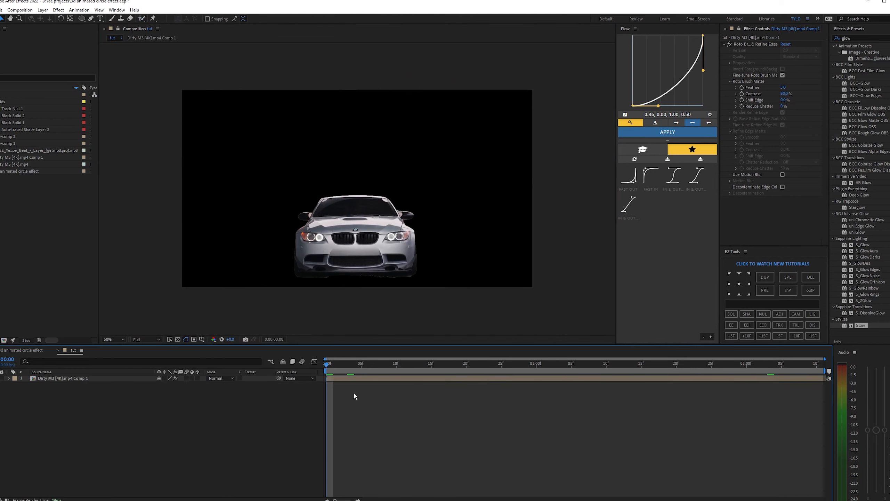
# Play back the composition to check the isolated car cutout
pyautogui.hotkey('ctrl', 'a')
pyautogui.press('space')
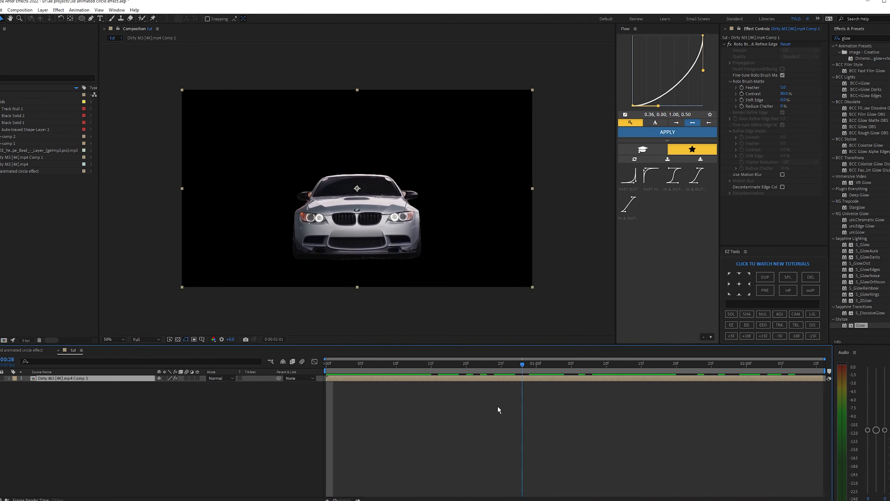
pyautogui.click(348, 364)
pyautogui.click(350, 382)
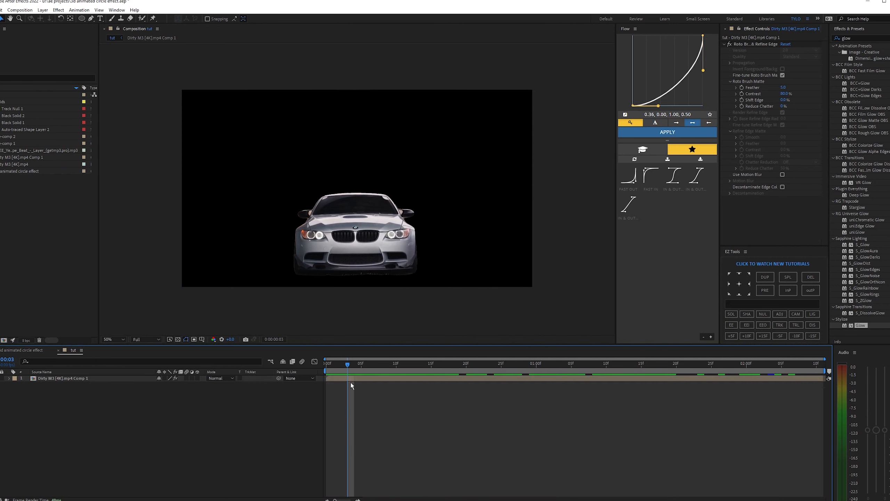
# Duplicate the car cutout layer and delete the Roto Brush & Refine Edge effect from the lower copy
pyautogui.click(350, 378)
pyautogui.click(350, 383)
pyautogui.click(354, 377)
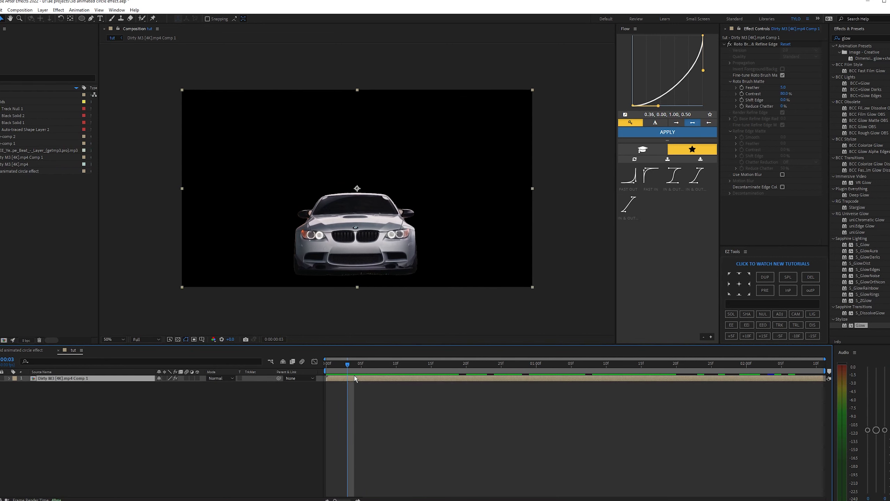
pyautogui.hotkey('ctrl', 'd')
pyautogui.click(748, 44)
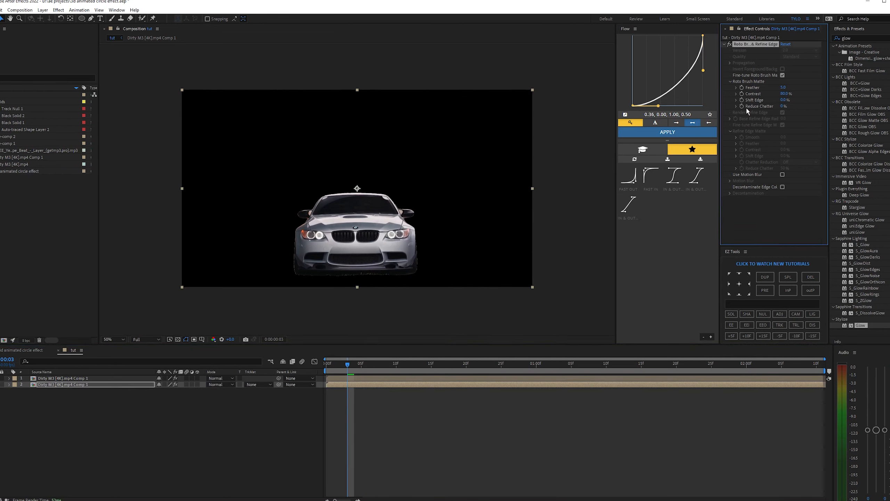
pyautogui.press('Delete')
# Run Track Camera on the lower, full-background footage layer
pyautogui.click(358, 385)
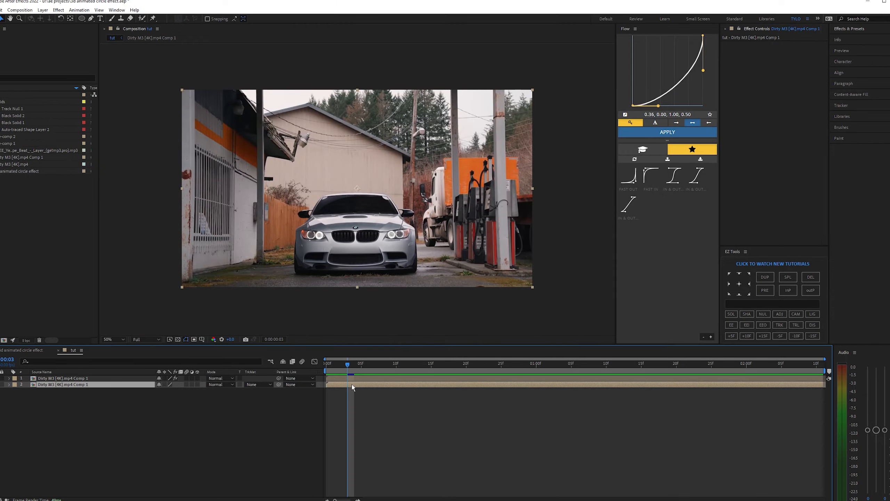
pyautogui.rightClick(352, 386)
pyautogui.moveTo(389, 290)
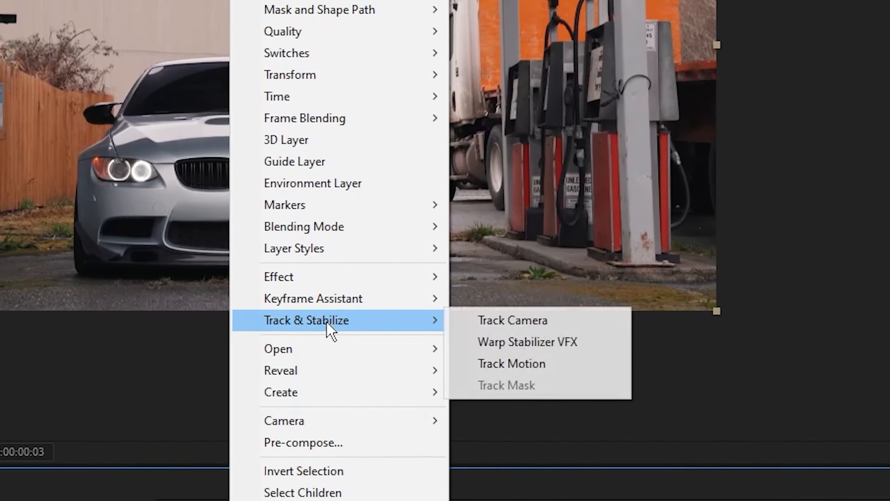
pyautogui.click(543, 323)
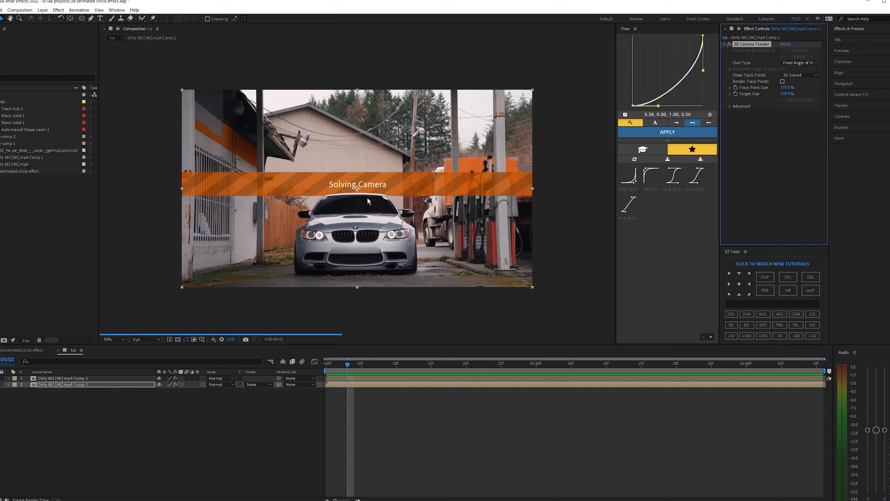
# Check the solved track points across the clip and create a null and camera from points on the car's hood
pyautogui.moveTo(366, 366); pyautogui.dragTo(558, 362)
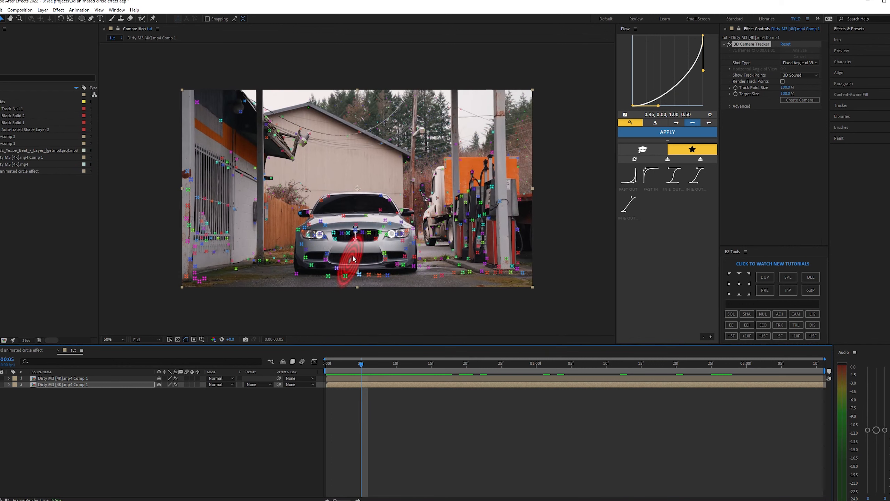
pyautogui.rightClick(371, 219)
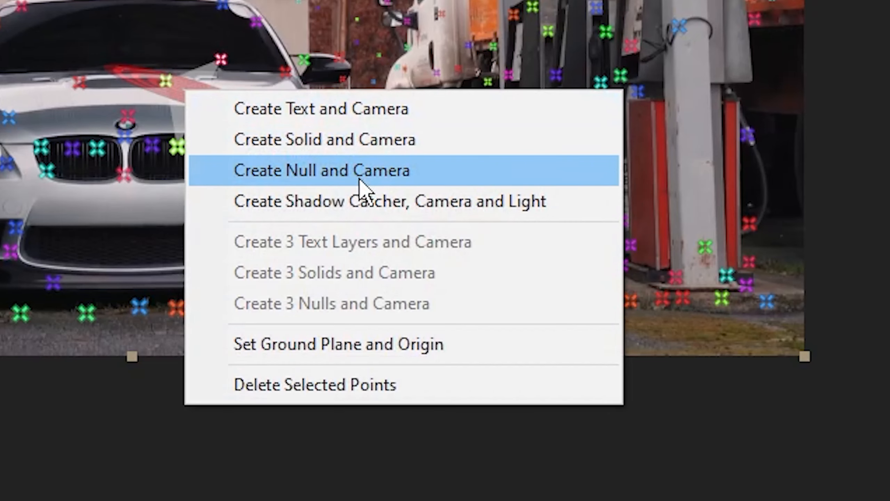
pyautogui.click(330, 173)
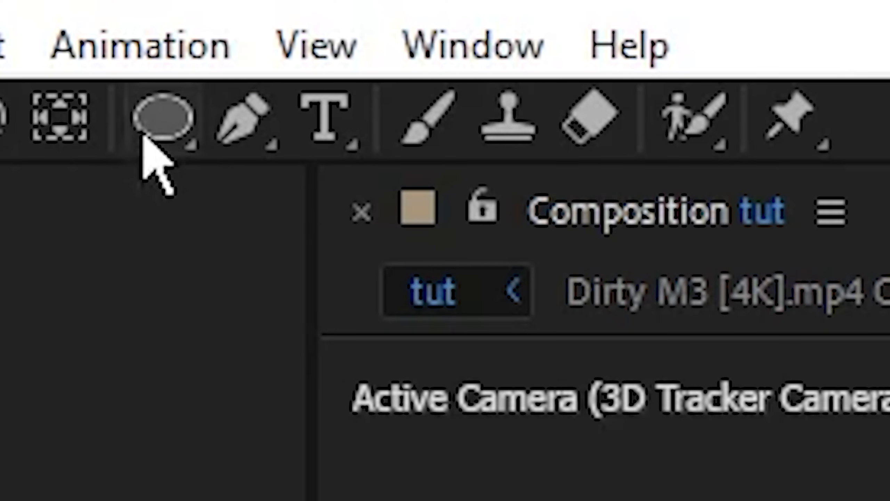
# Draw a circle with the Ellipse tool over the car's windshield and the wall behind it
pyautogui.click(162, 118)
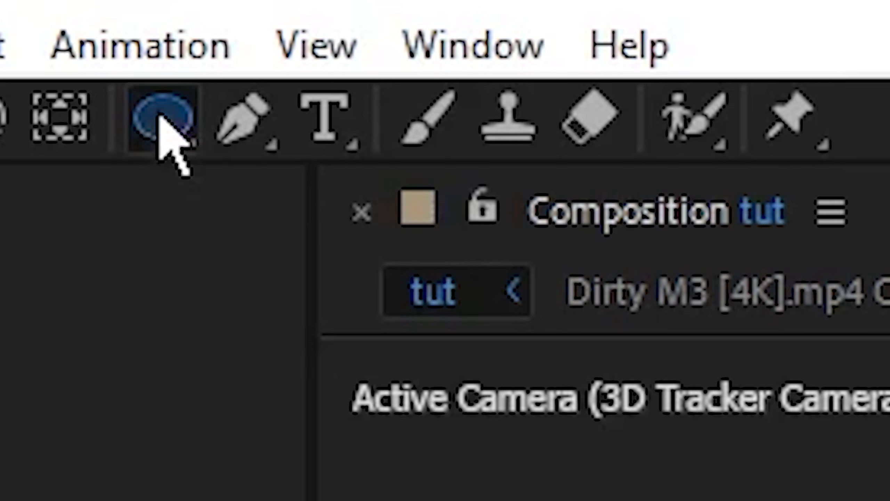
pyautogui.click(359, 245)
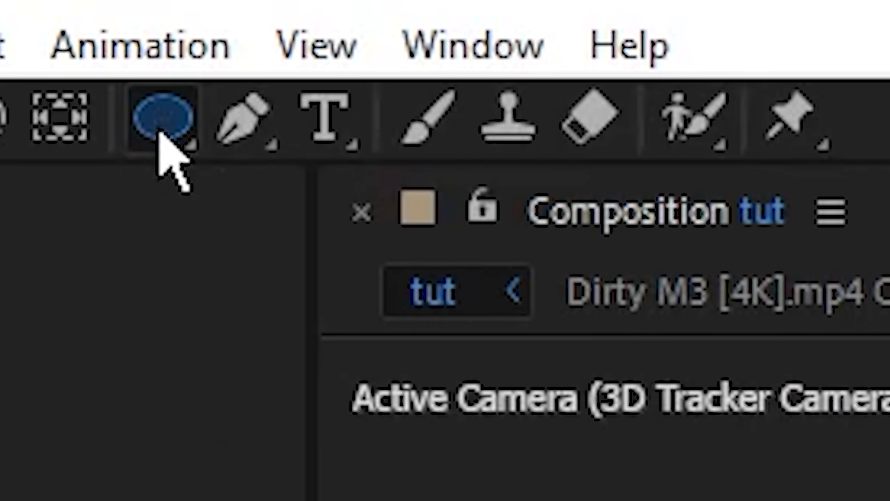
pyautogui.click(150, 106)
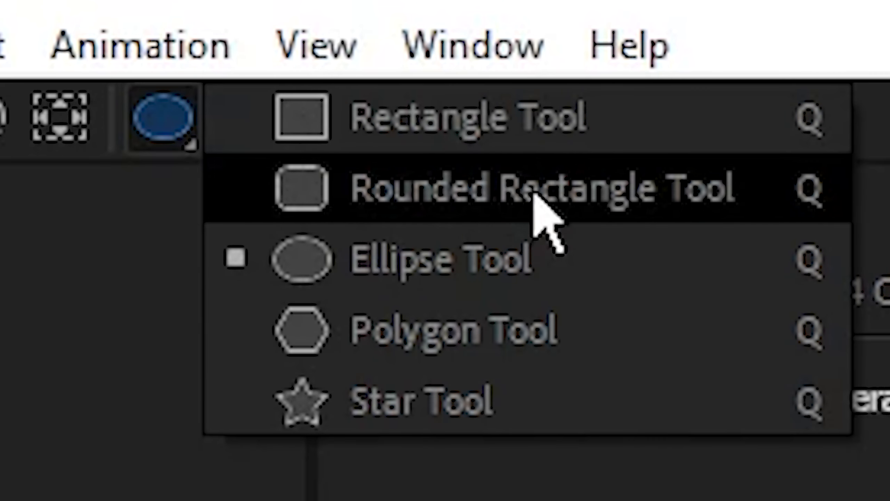
pyautogui.click(393, 255)
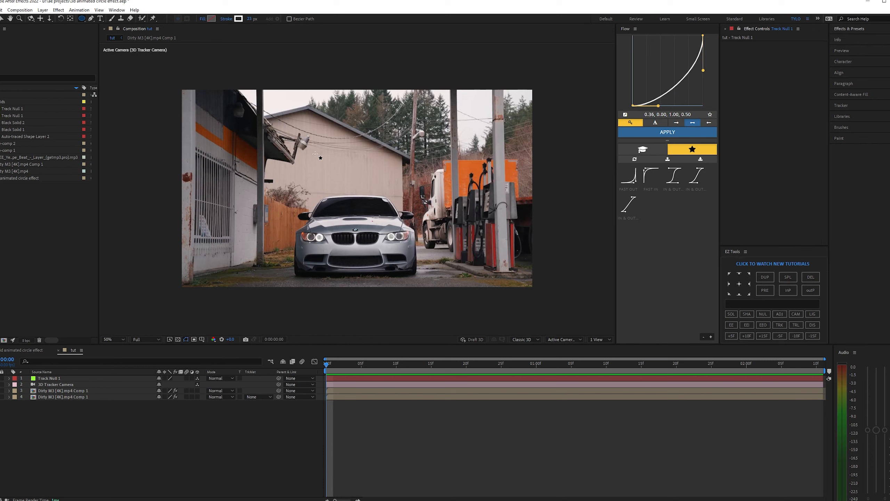
pyautogui.moveTo(318, 150)
pyautogui.mouseDown()
pyautogui.moveTo(396, 230)
pyautogui.moveTo(381, 214)
pyautogui.mouseUp()
pyautogui.moveTo(382, 179)
pyautogui.mouseDown()
pyautogui.moveTo(418, 181)
pyautogui.moveTo(392, 180)
pyautogui.mouseUp()
pyautogui.press('v')
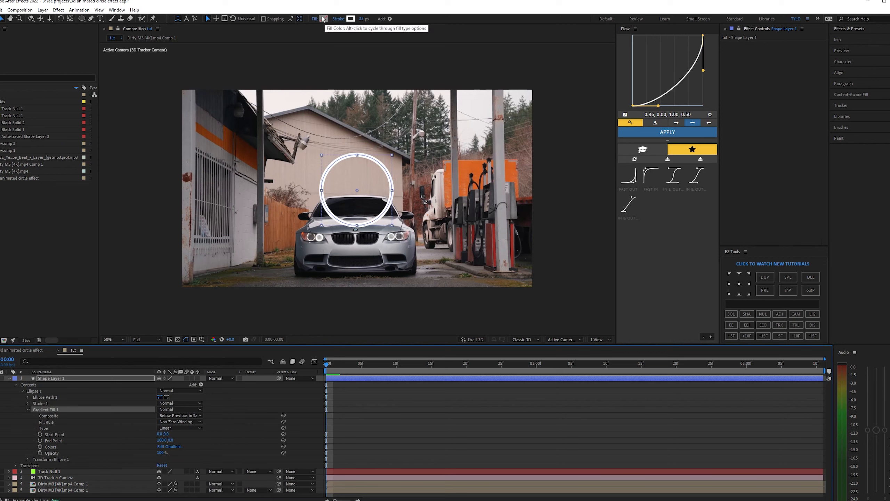
# Give the circle no fill and a white FFFFFF stroke, and adjust the stroke width
pyautogui.keyDown('alt'); pyautogui.click(324, 19); pyautogui.keyUp('alt')
pyautogui.keyDown('alt'); pyautogui.click(324, 20); pyautogui.keyUp('alt')
pyautogui.keyDown('alt'); pyautogui.click(324, 19); pyautogui.keyUp('alt')
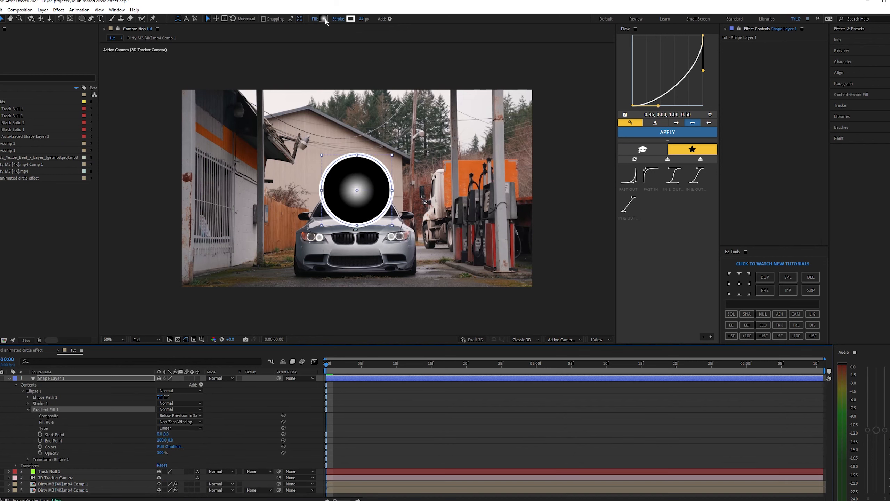
pyautogui.keyDown('alt'); pyautogui.click(325, 20); pyautogui.keyUp('alt')
pyautogui.click(352, 19)
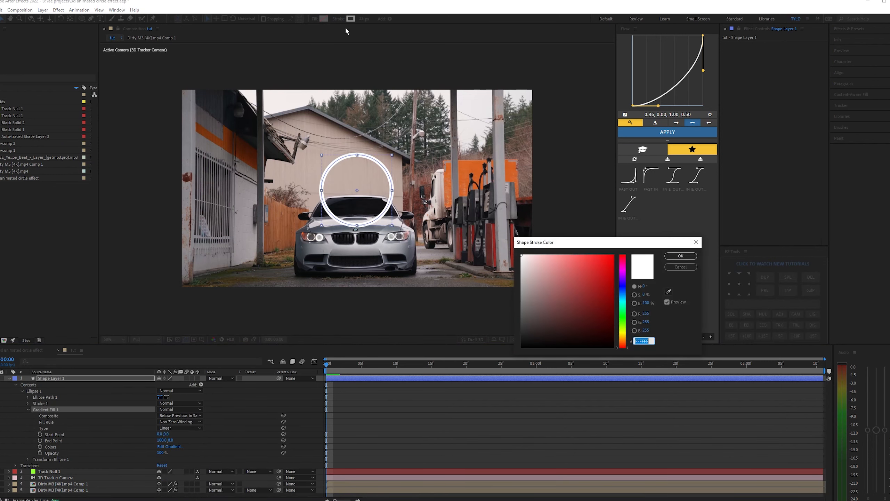
pyautogui.press('Return')
pyautogui.moveTo(362, 20)
pyautogui.mouseDown()
pyautogui.moveTo(382, 19)
pyautogui.moveTo(364, 19)
pyautogui.mouseUp()
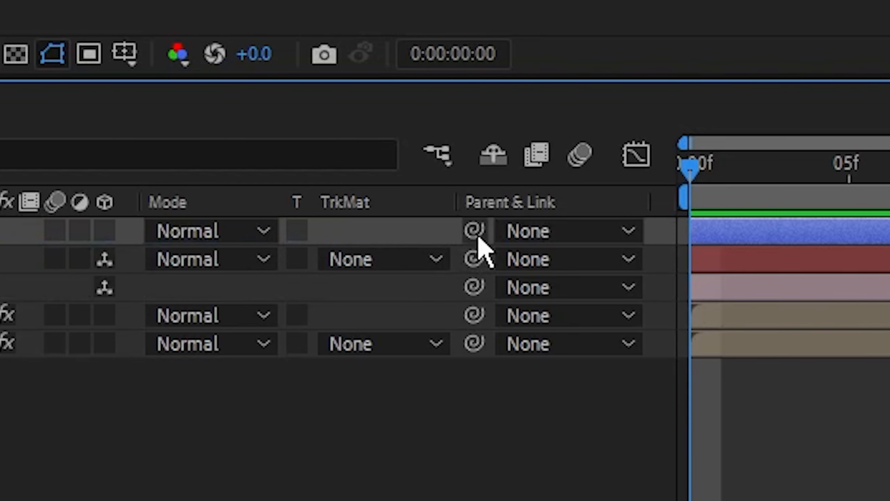
# Parent the circle's shape layer to Track Null 1 as a 3D layer and preview how it follows the car
pyautogui.moveTo(477, 240); pyautogui.dragTo(437, 259)
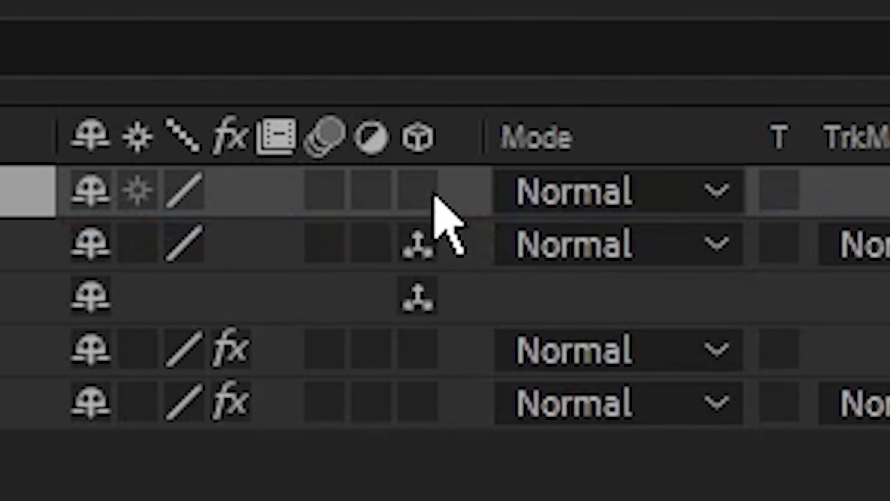
pyautogui.click(434, 195)
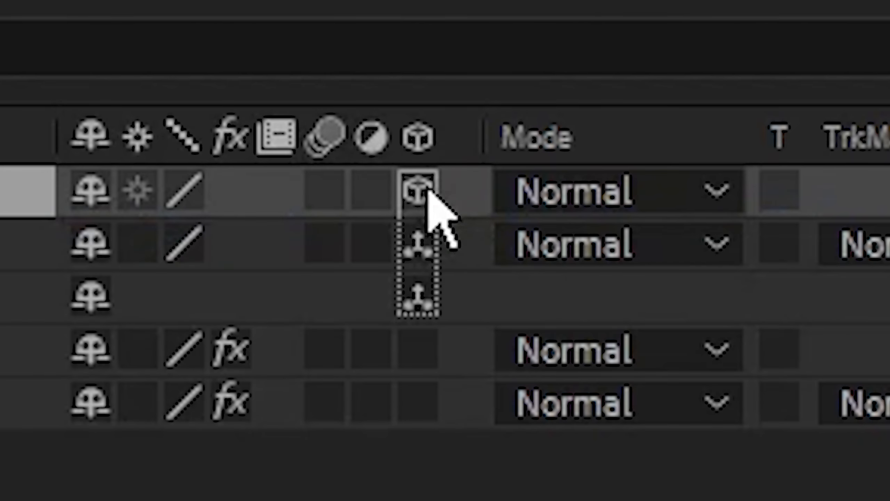
pyautogui.press('r')
pyautogui.moveTo(192, 383)
pyautogui.mouseDown()
pyautogui.moveTo(210, 383)
pyautogui.moveTo(168, 385)
pyautogui.moveTo(183, 385)
pyautogui.mouseUp()
pyautogui.hotkey('ctrl', 'z')
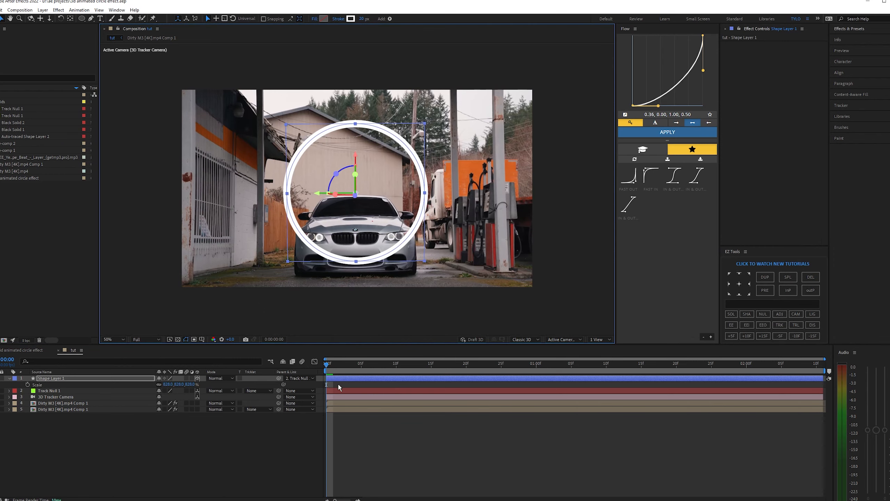
pyautogui.click(338, 384)
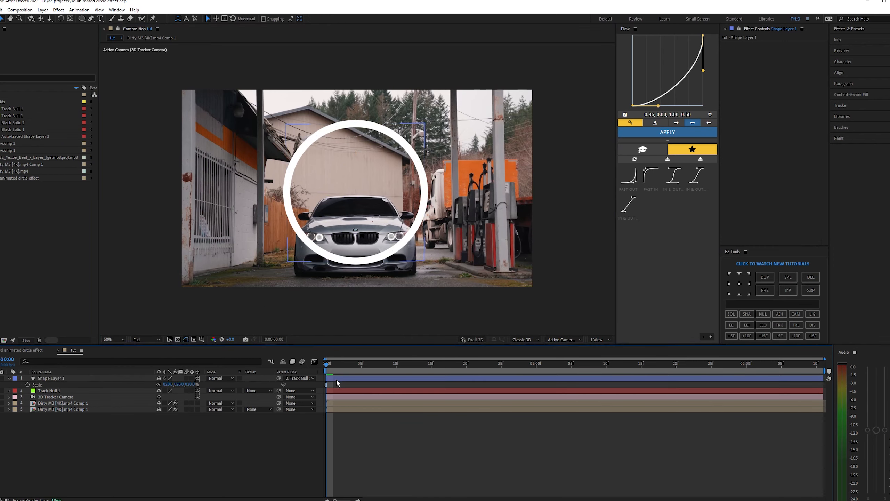
pyautogui.press('space')
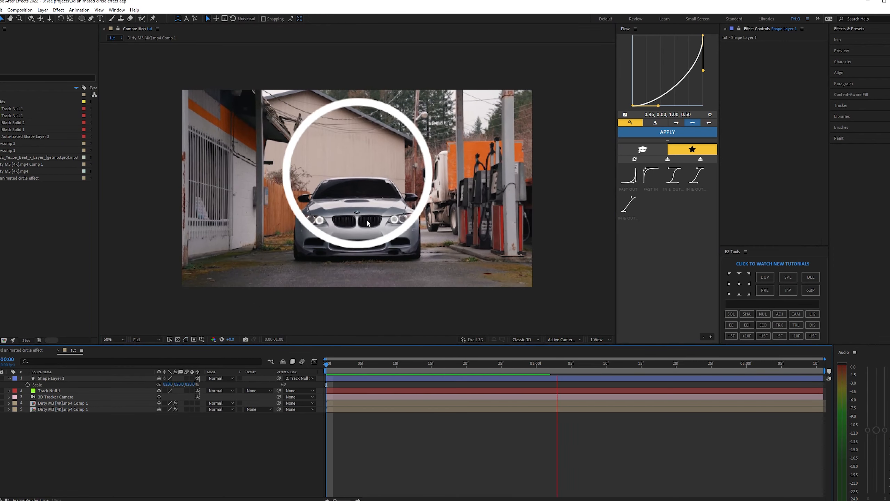
# Move Shape Layer 1 between the two Dirty M3 comp layers so the circle sits behind the car, and preview it
pyautogui.click(70, 379)
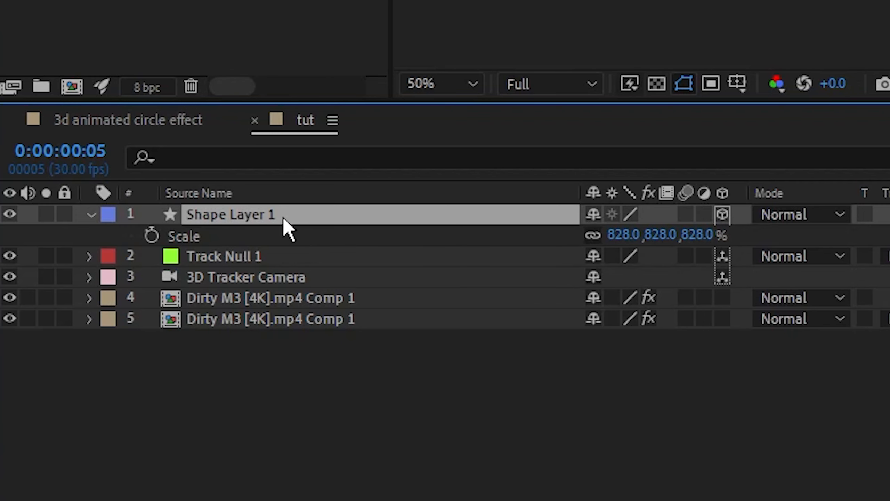
pyautogui.moveTo(67, 381); pyautogui.dragTo(66, 404)
pyautogui.moveTo(282, 303); pyautogui.dragTo(282, 304)
pyautogui.click(309, 319)
pyautogui.click(288, 279)
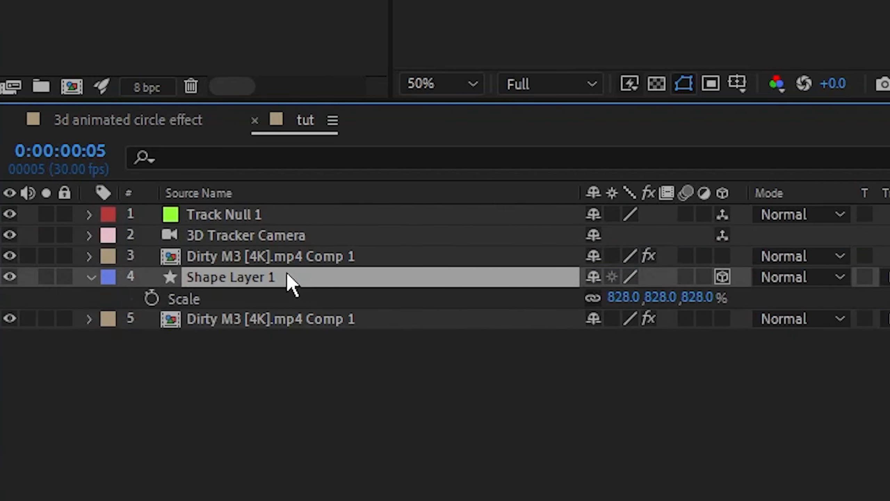
pyautogui.press('space')
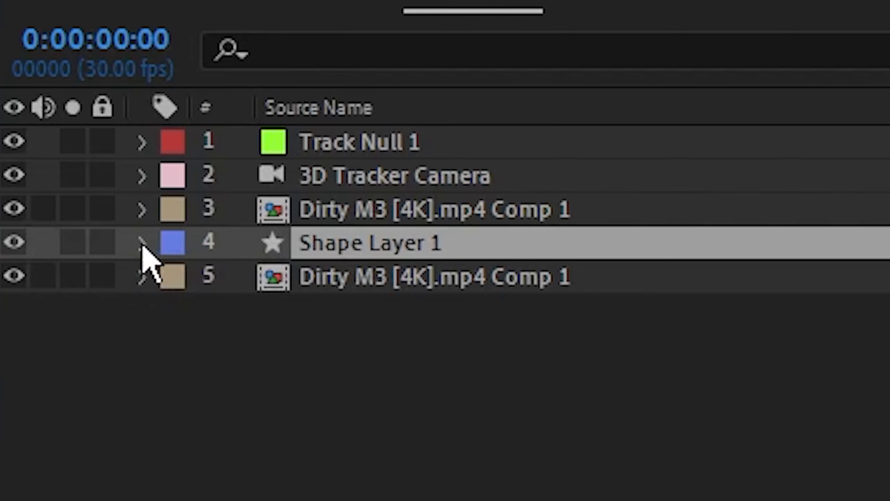
# Add Trim Paths to the circle's shape layer and set its Start to 40%
pyautogui.click(142, 243)
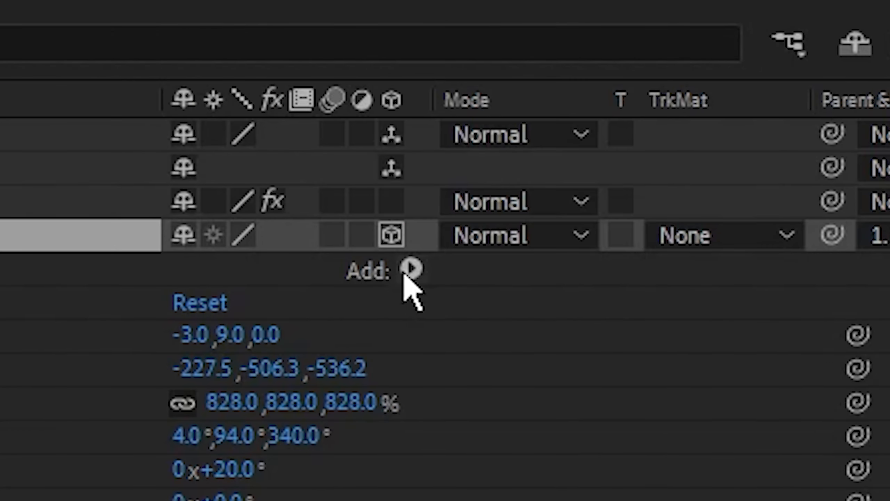
pyautogui.click(405, 273)
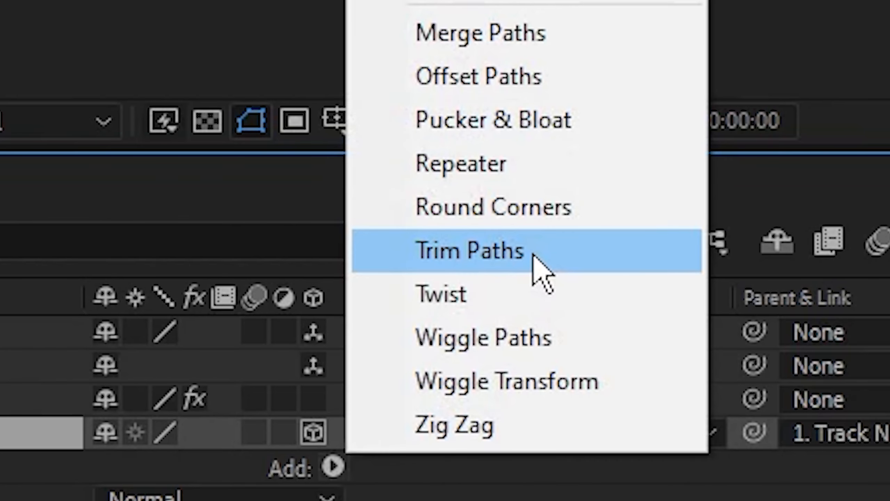
pyautogui.click(610, 53)
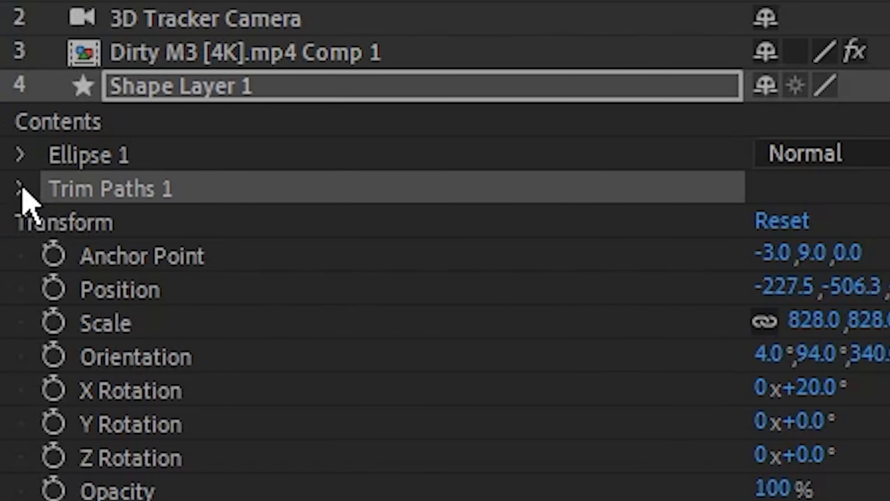
pyautogui.click(23, 189)
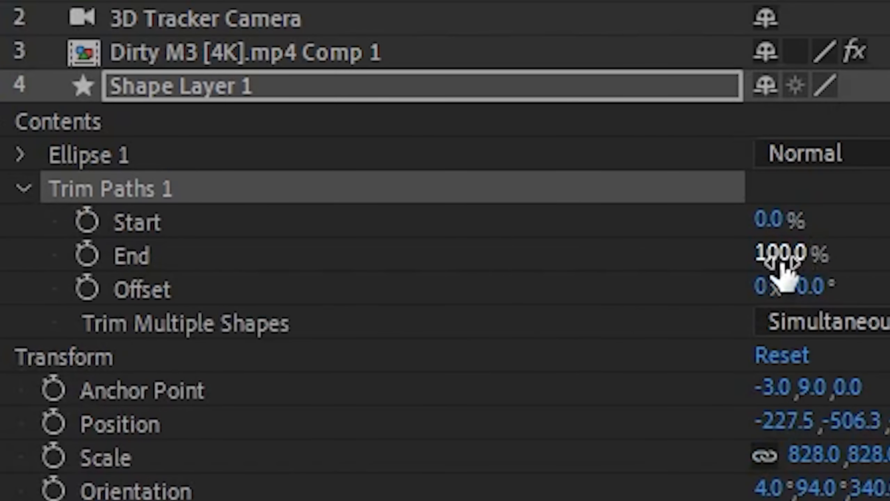
pyautogui.moveTo(775, 232); pyautogui.dragTo(815, 245)
pyautogui.click(770, 221)
pyautogui.write('40')
pyautogui.press('Return')
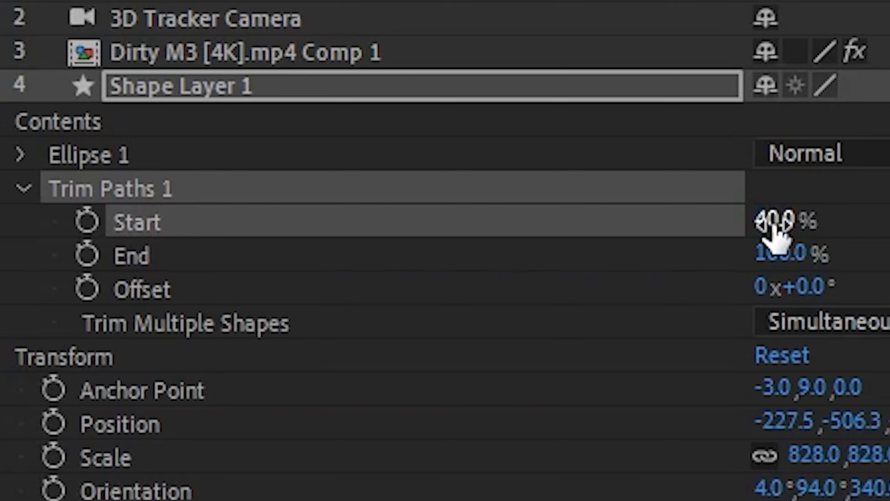
# Keyframe the Trim Paths Offset from 0° at the first frame to multiple rotations at 0:00:02:10, and preview the spin
pyautogui.moveTo(855, 288); pyautogui.dragTo(437, 296)
pyautogui.hotkey('ctrl', 'z')
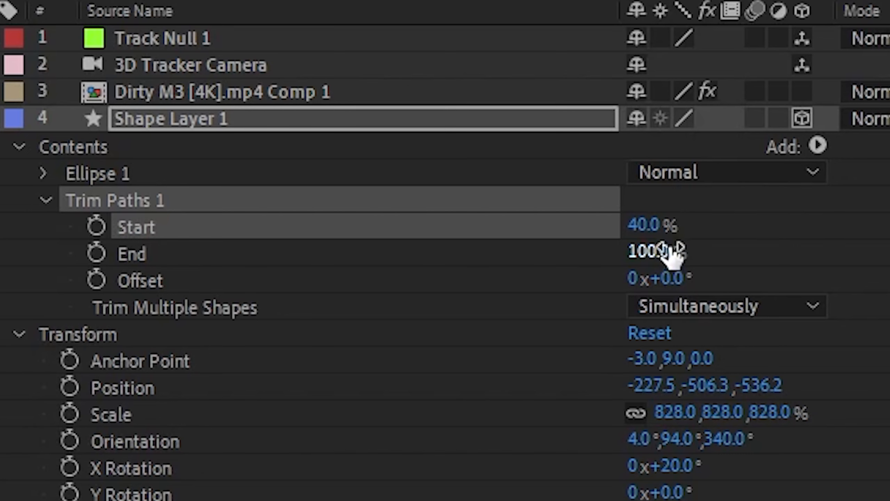
pyautogui.click(96, 281)
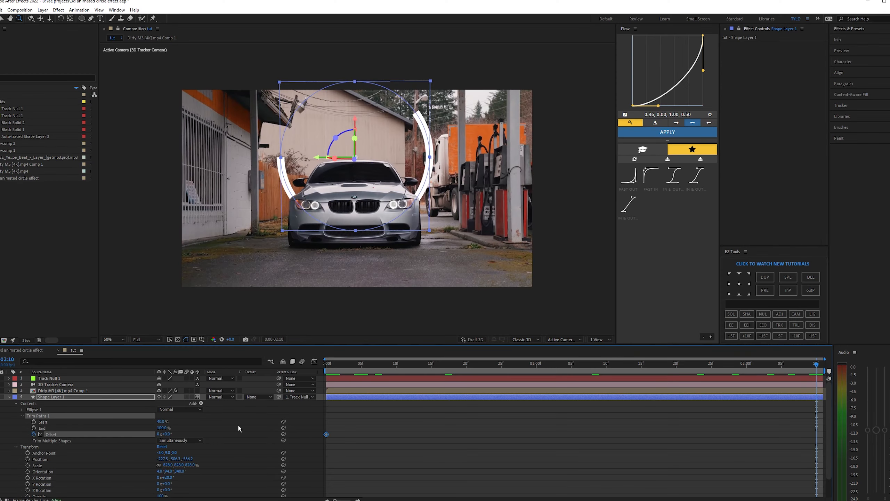
pyautogui.moveTo(119, 435); pyautogui.dragTo(63, 436)
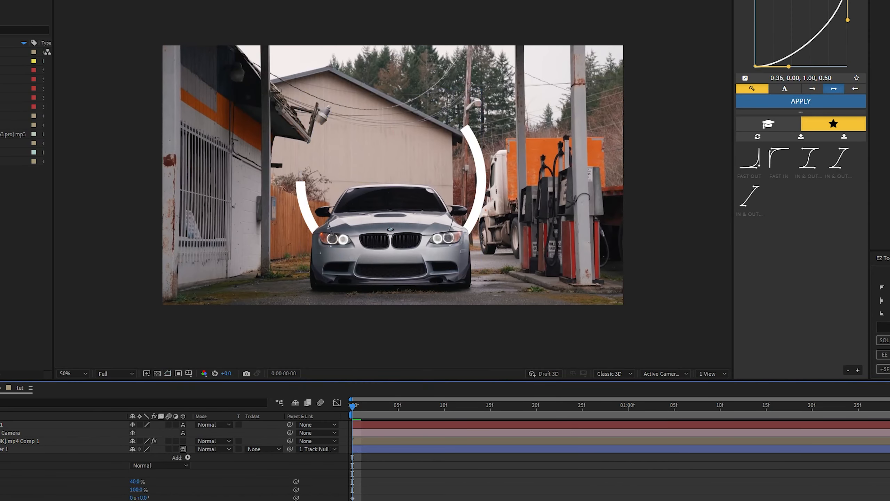
pyautogui.press('space')
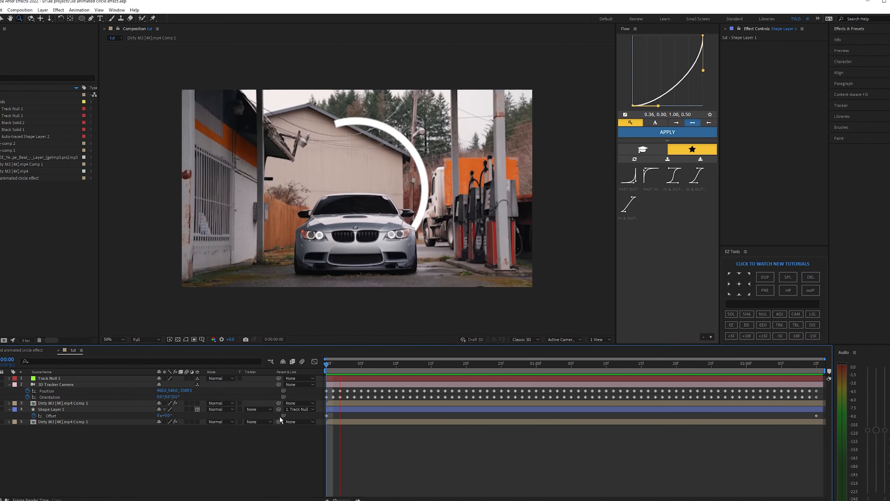
pyautogui.press('space')
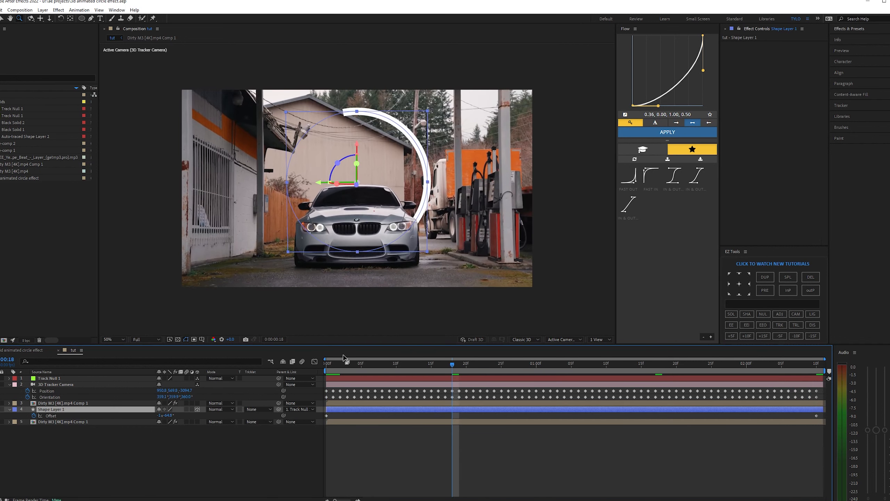
# Reduce the circle's stroke width to 10 px
pyautogui.click(81, 20)
pyautogui.write('10')
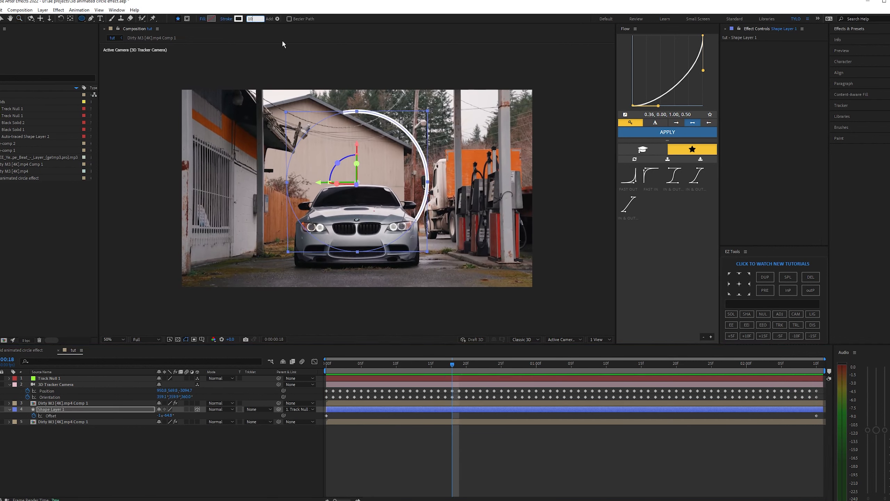
pyautogui.press('Return')
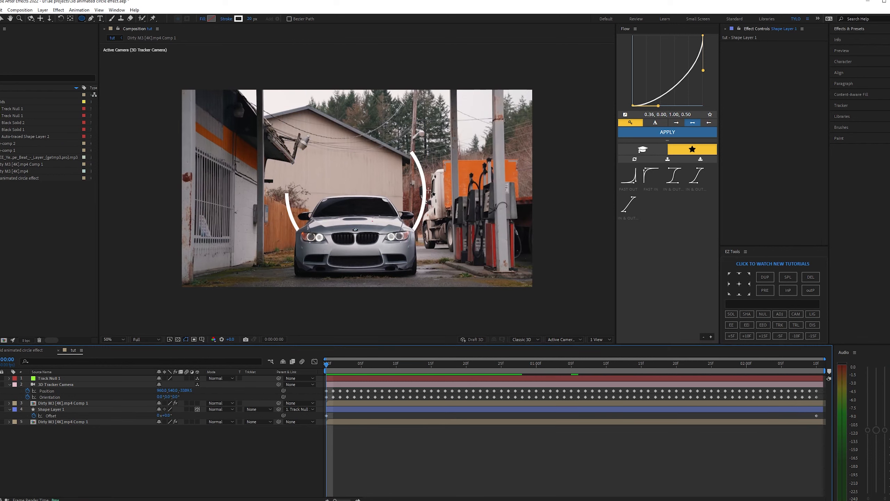
# Play back the composition to check the thinner, spinning arc behind the car
pyautogui.click(345, 383)
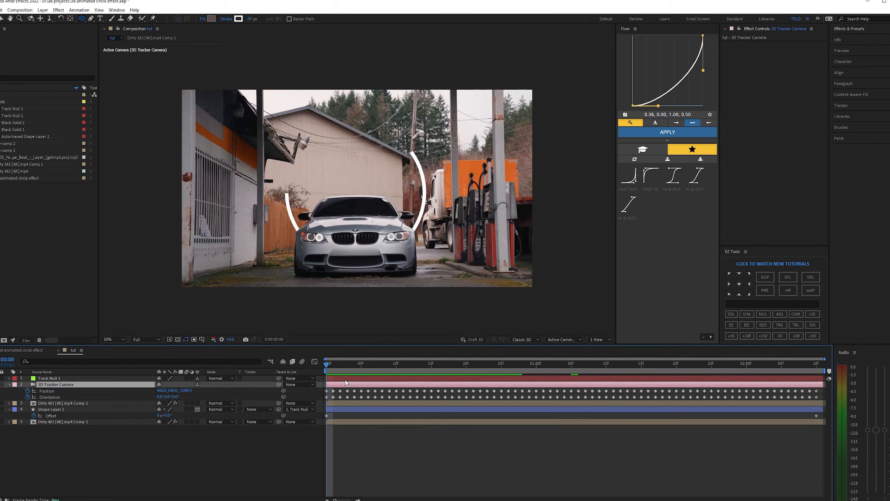
pyautogui.click(360, 417)
pyautogui.click(348, 403)
pyautogui.click(345, 409)
pyautogui.click(356, 423)
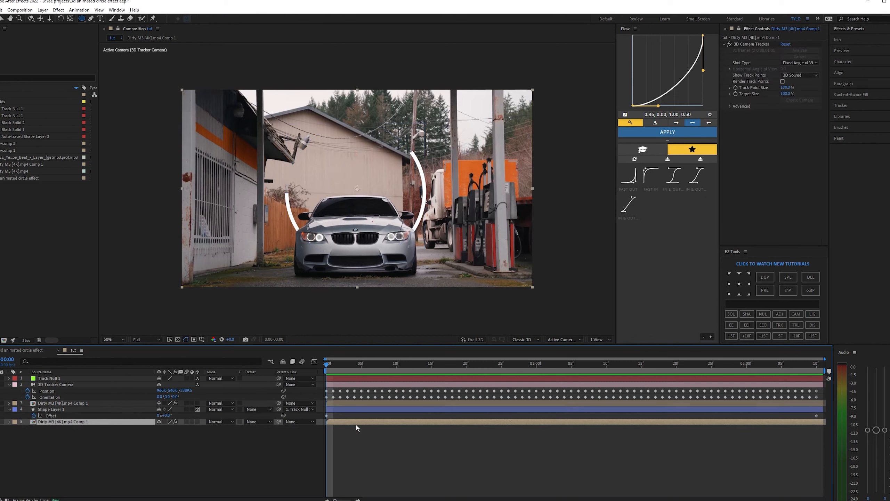
pyautogui.click(367, 435)
pyautogui.press('space')
pyautogui.press('space')
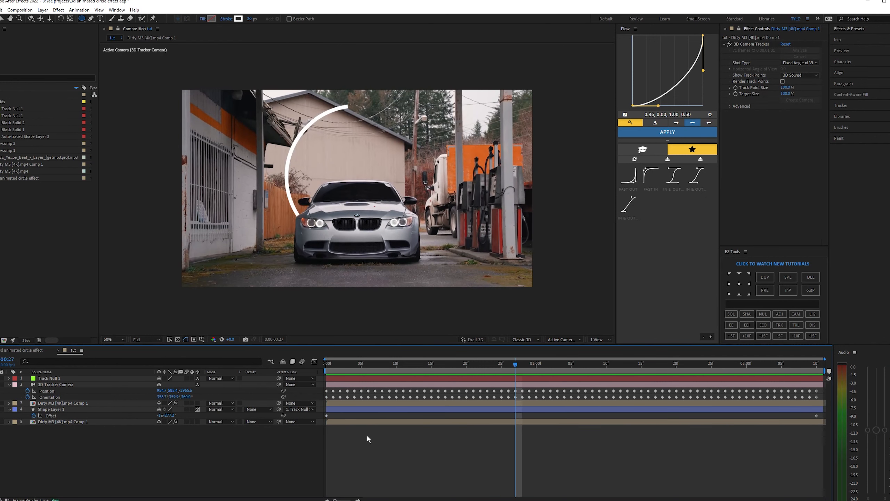
# Find the CC Force Motion Blur effect and apply it to the circle's shape layer
pyautogui.click(496, 410)
pyautogui.click(848, 29)
pyautogui.click(852, 38)
pyautogui.write('c')
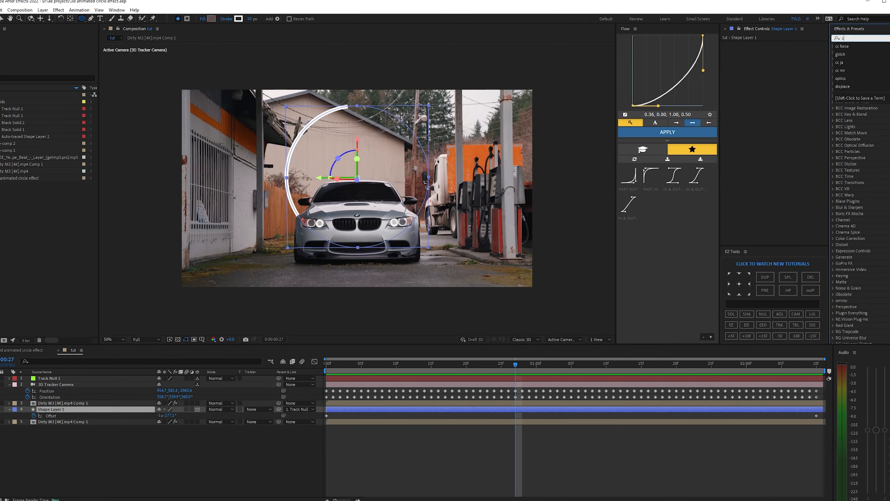
pyautogui.write('c force')
pyautogui.moveTo(859, 52); pyautogui.dragTo(765, 87)
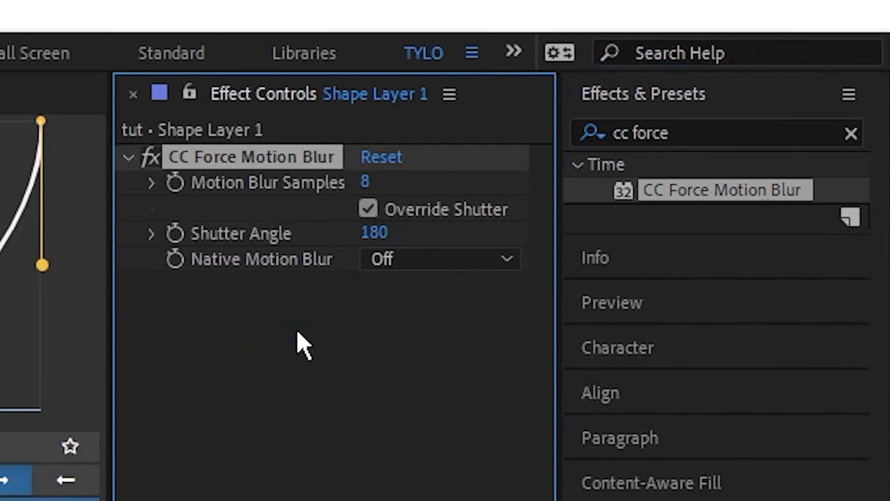
# Set the motion blur's Shutter Angle to 360 and compare the arc with the effect off and on
pyautogui.moveTo(375, 245); pyautogui.dragTo(375, 245)
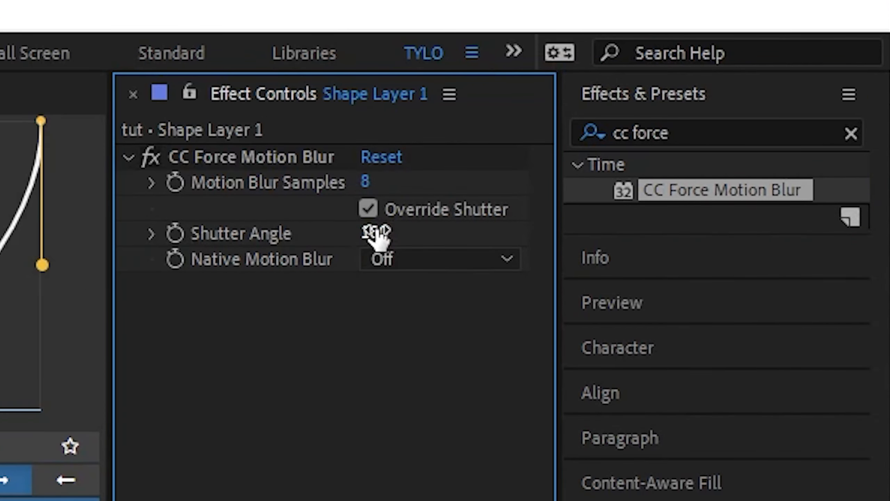
pyautogui.click(376, 234)
pyautogui.write('360')
pyautogui.press('Return')
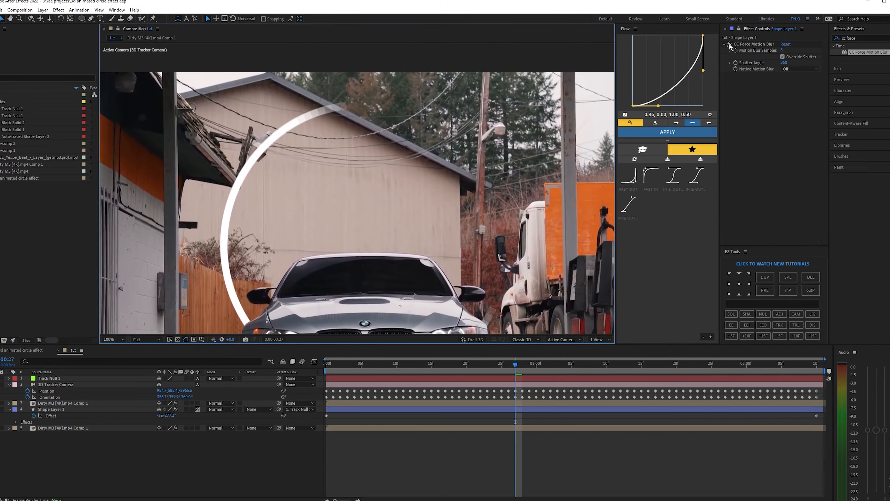
pyautogui.click(728, 43)
pyautogui.click(729, 43)
# Search the effects for glow and apply the built-in Stylize Glow to the circle's shape layer
pyautogui.doubleClick(863, 37)
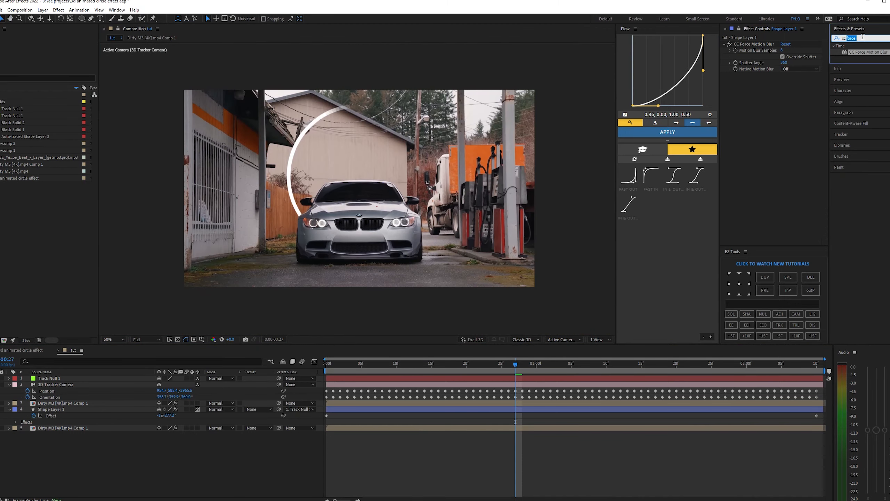
pyautogui.click(862, 37)
pyautogui.press('BackSpace')
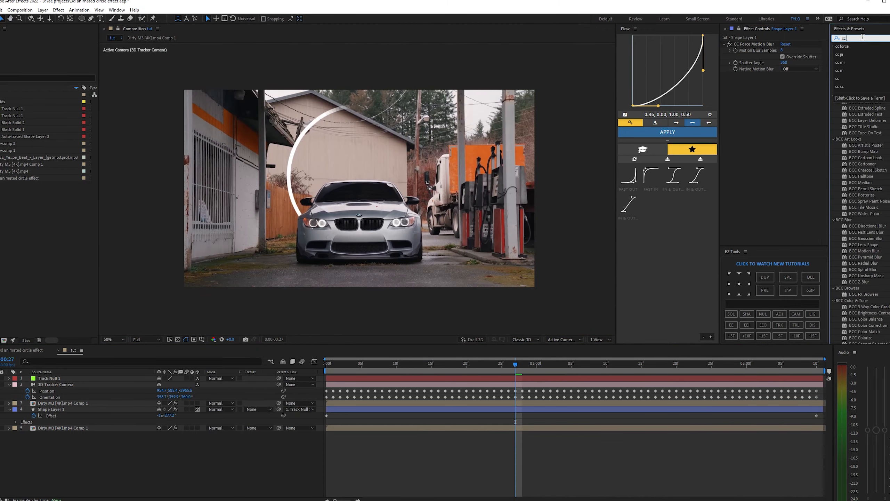
pyautogui.write('glow')
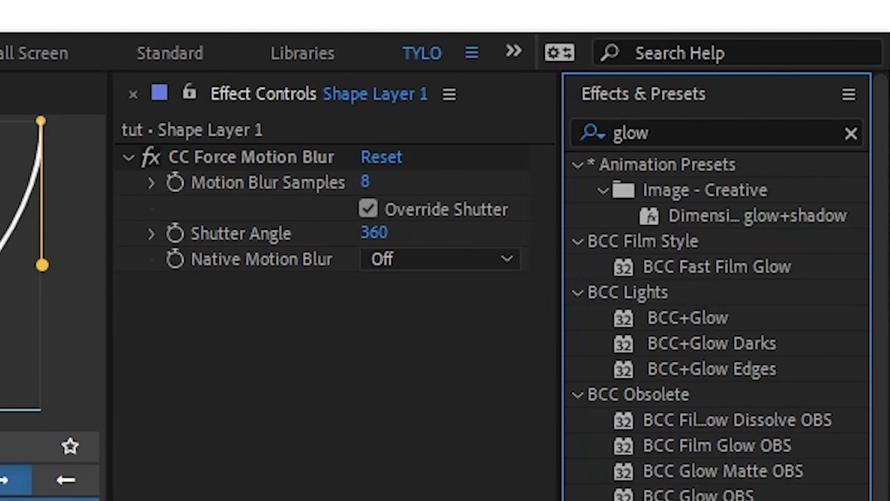
pyautogui.moveTo(697, 498); pyautogui.dragTo(246, 350)
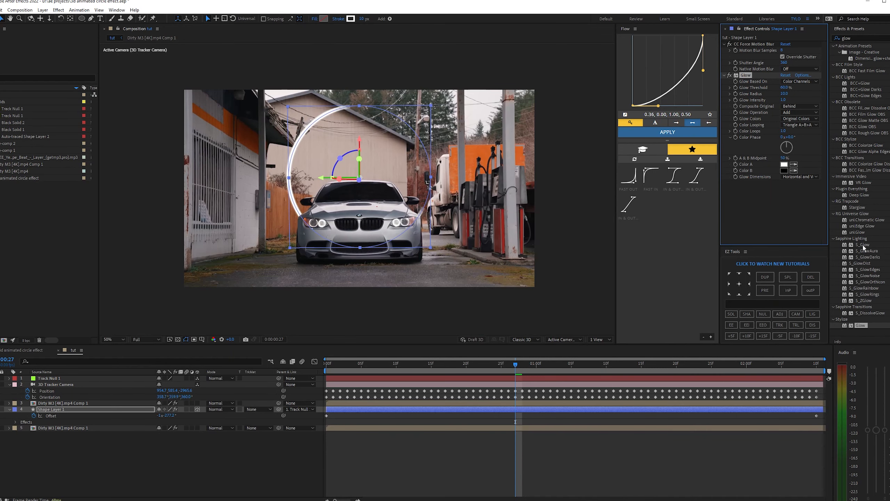
pyautogui.click(863, 245)
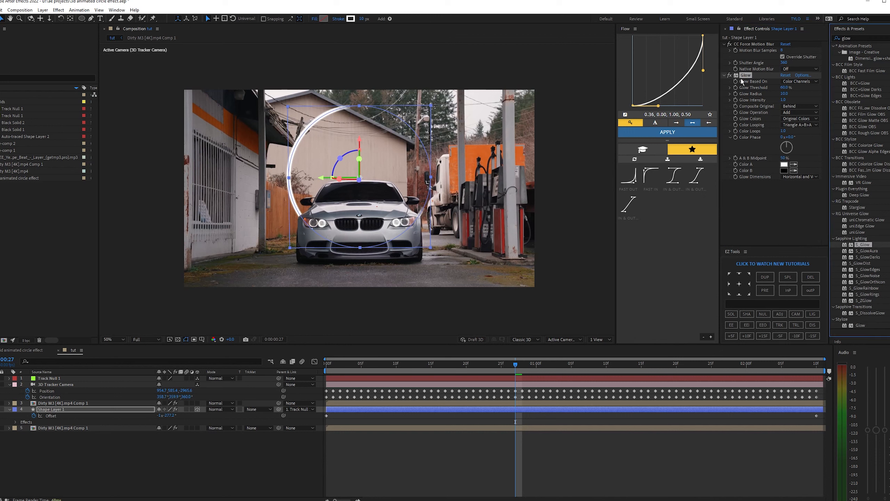
# Set the Glow Threshold to 30%, Glow Radius to 100 and Glow Colors to A & B Colors
pyautogui.moveTo(784, 88); pyautogui.dragTo(741, 90)
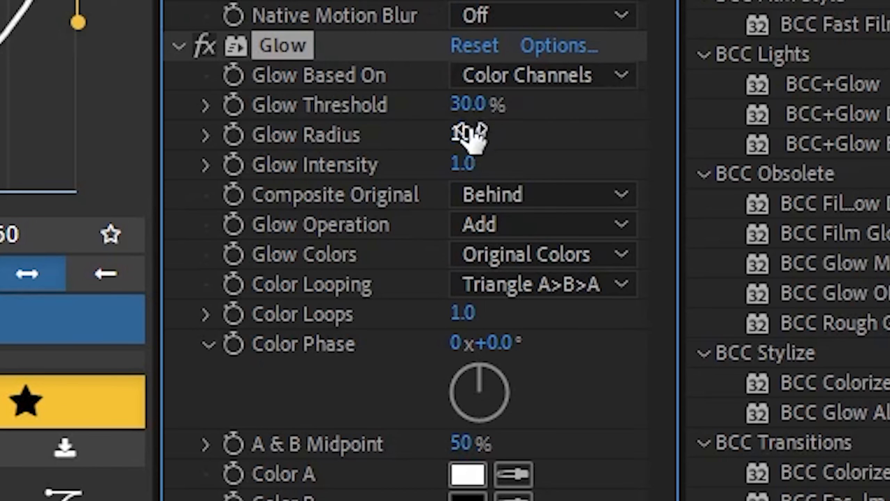
pyautogui.write('100')
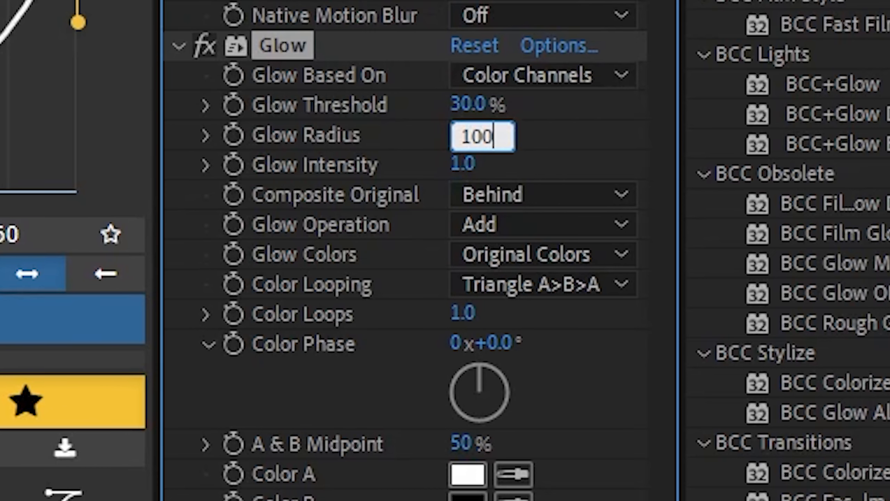
pyautogui.press('Return')
pyautogui.click(542, 255)
pyautogui.click(550, 333)
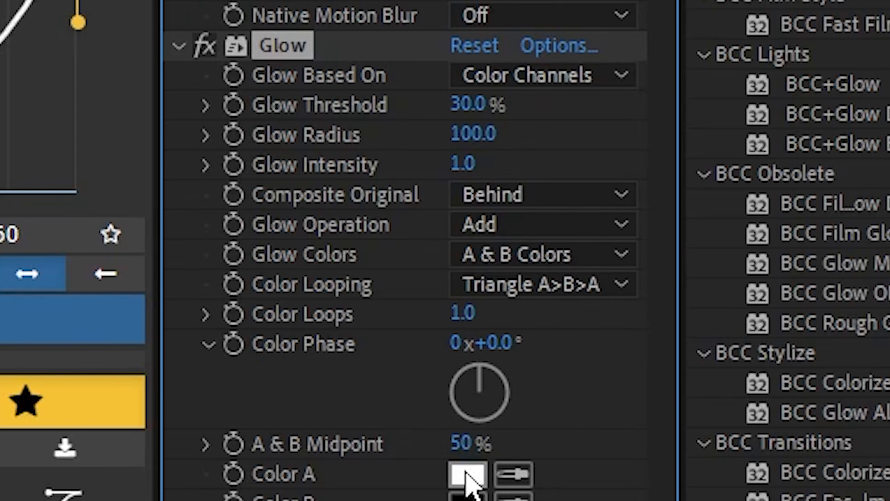
# Set the Glow's Color A to light blue and Color B to deep blue, and raise the Glow Intensity
pyautogui.click(470, 482)
pyautogui.moveTo(442, 150); pyautogui.dragTo(465, 86)
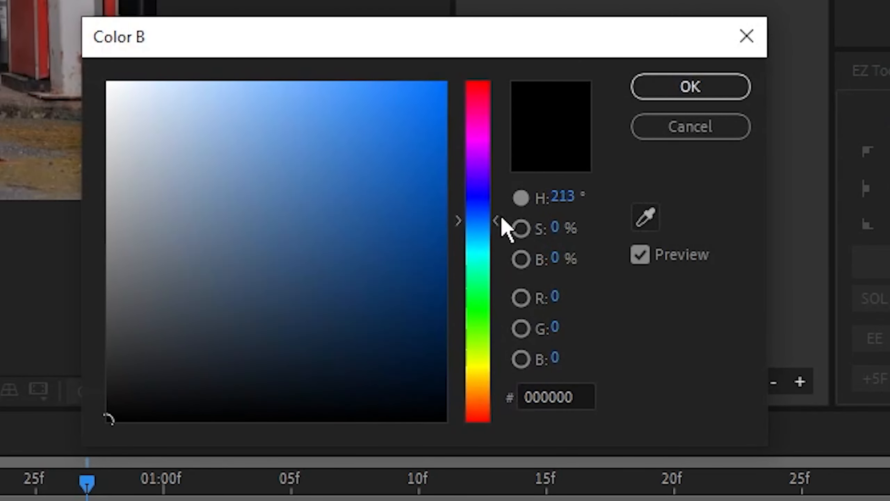
pyautogui.moveTo(503, 224); pyautogui.dragTo(503, 203)
pyautogui.click(443, 84)
pyautogui.click(685, 89)
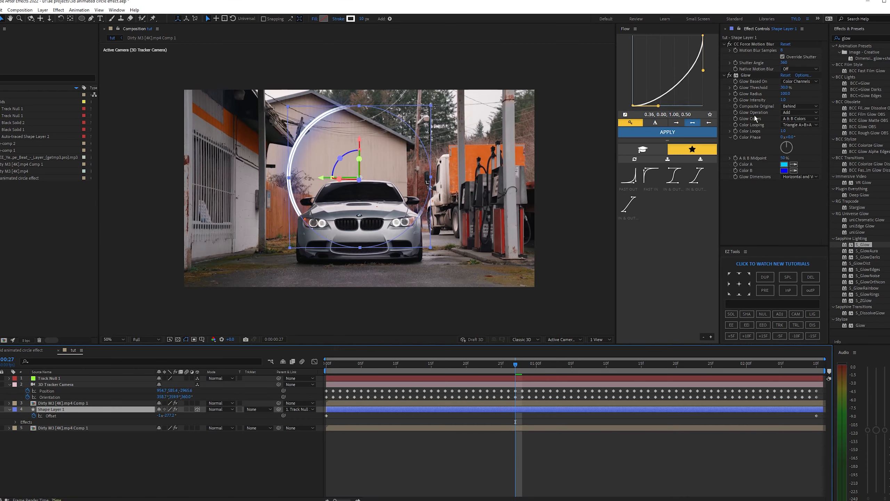
pyautogui.click(748, 75)
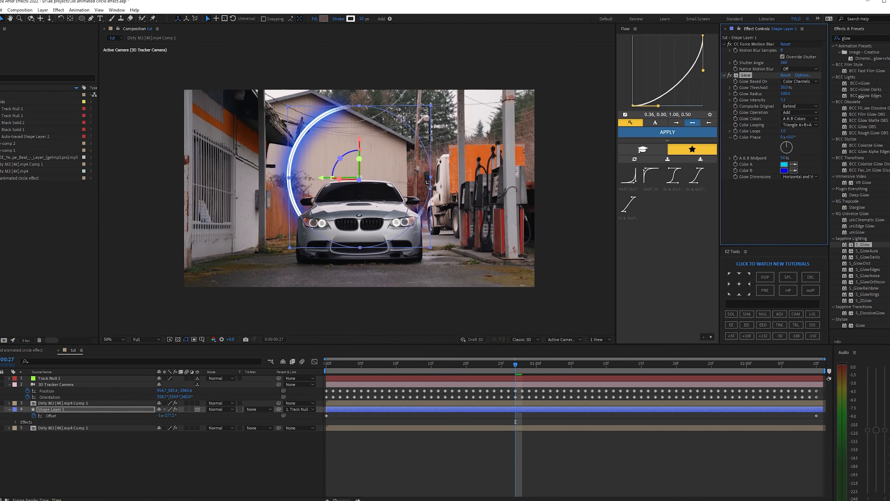
pyautogui.moveTo(873, 89); pyautogui.dragTo(877, 94)
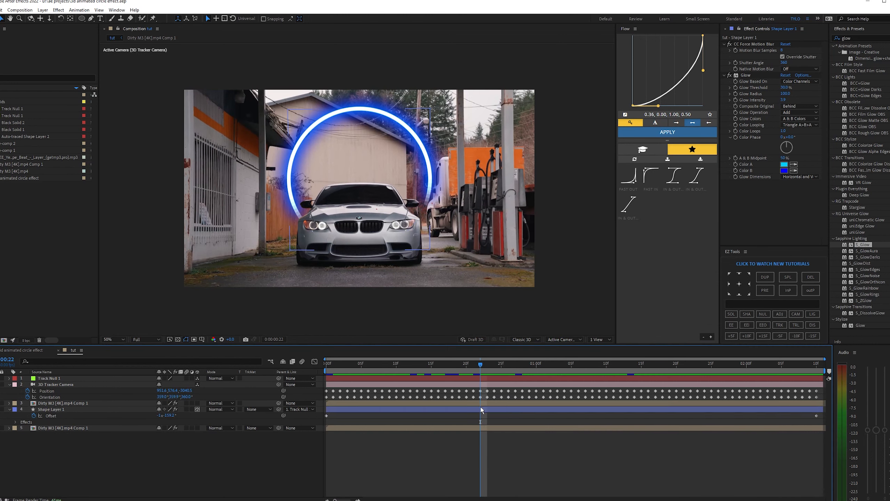
# Set the circle shape layer's stroke width to 5 px
pyautogui.click(482, 409)
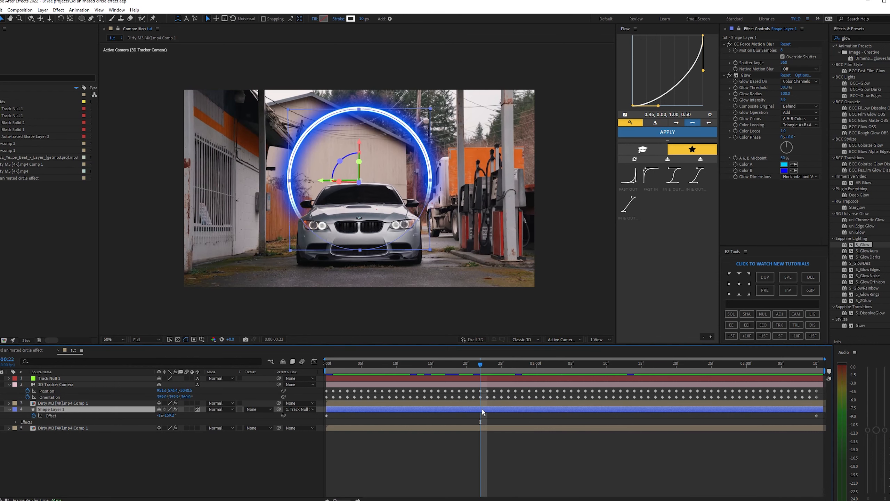
pyautogui.click(363, 19)
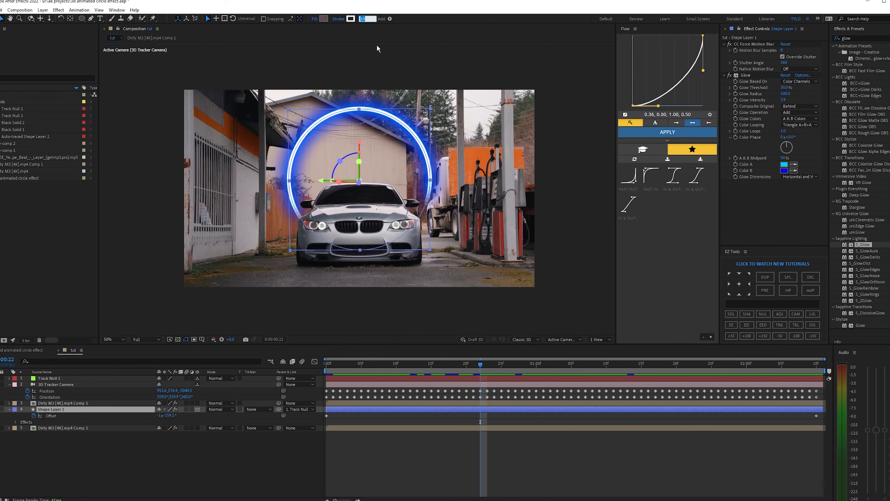
pyautogui.write('5')
pyautogui.click(350, 415)
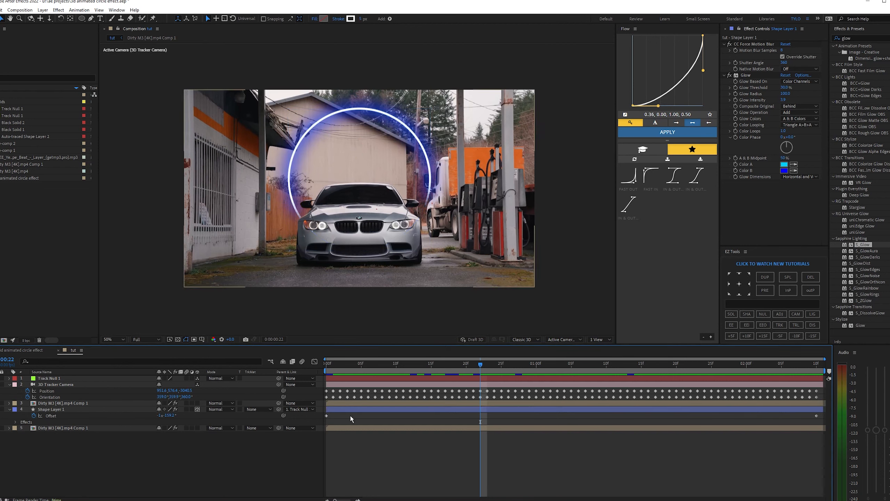
# Preview the glowing circle animation from the first frame and save the project
pyautogui.click(325, 365)
pyautogui.press('space')
pyautogui.press('space')
pyautogui.hotkey('ctrl', 's')
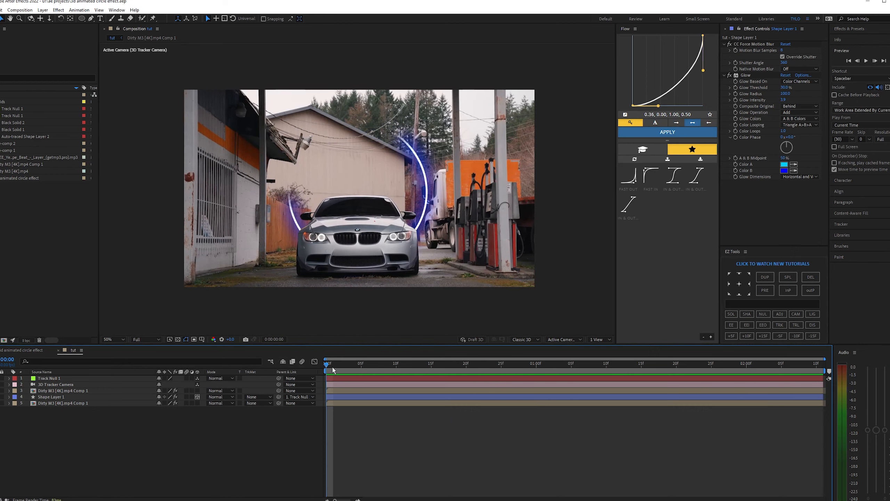
pyautogui.moveTo(332, 367)
pyautogui.mouseDown()
pyautogui.moveTo(614, 363)
pyautogui.moveTo(321, 366)
pyautogui.mouseUp()
pyautogui.click(429, 426)
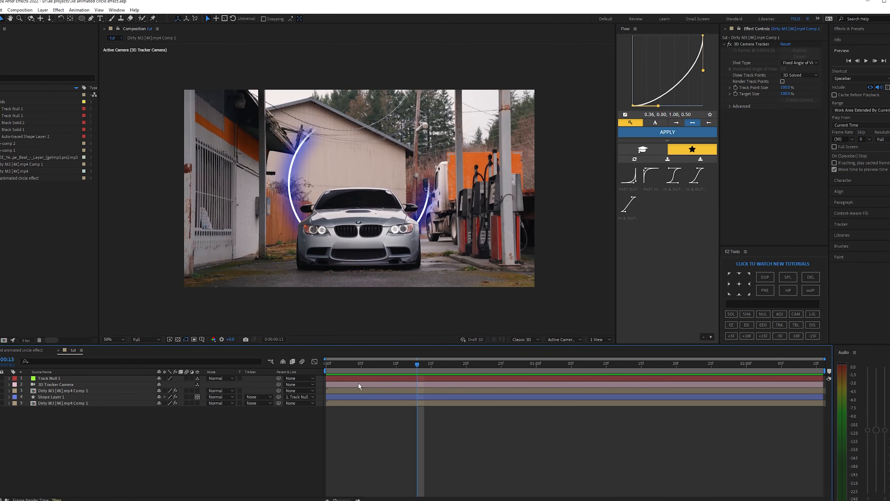
pyautogui.press('space')
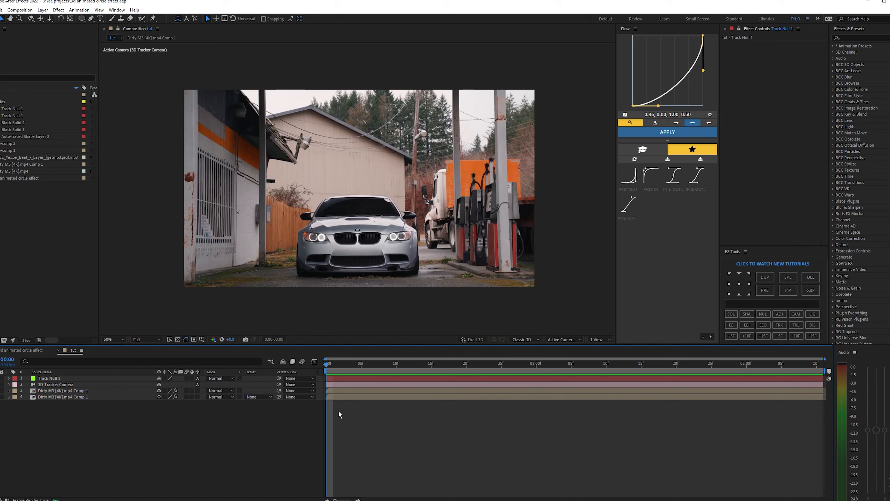
pyautogui.click(65, 390)
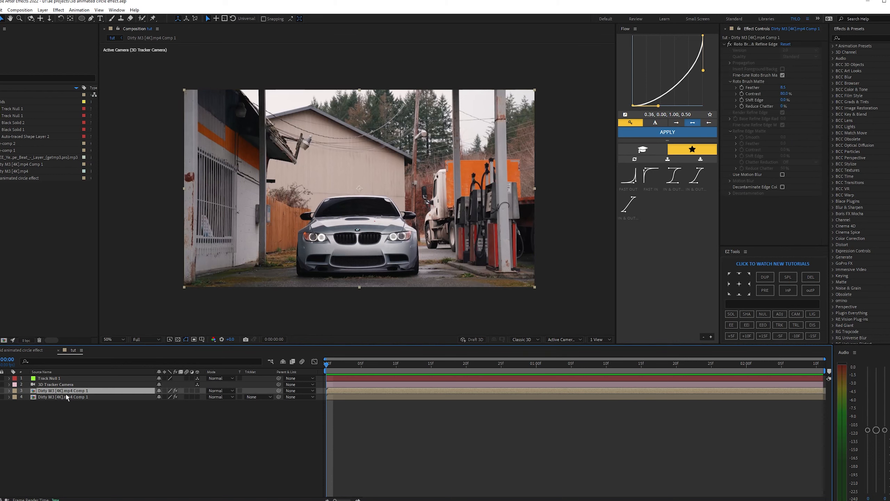
pyautogui.click(61, 396)
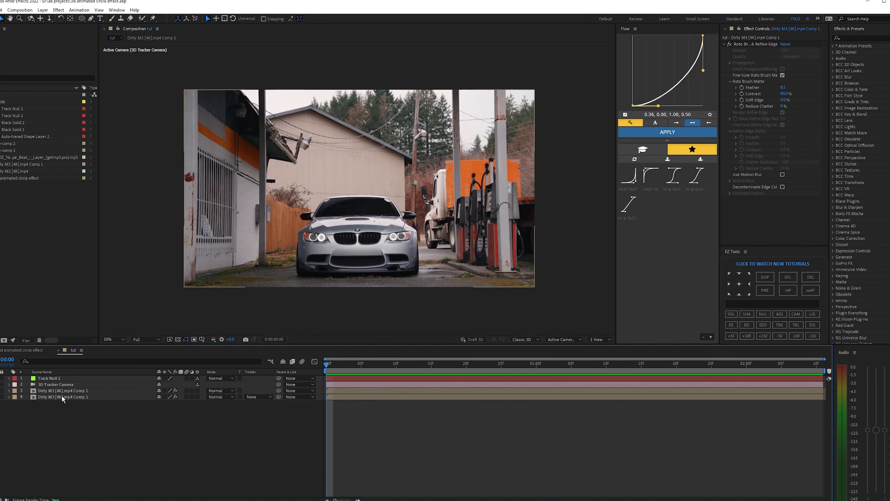
pyautogui.click(63, 391)
pyautogui.click(73, 437)
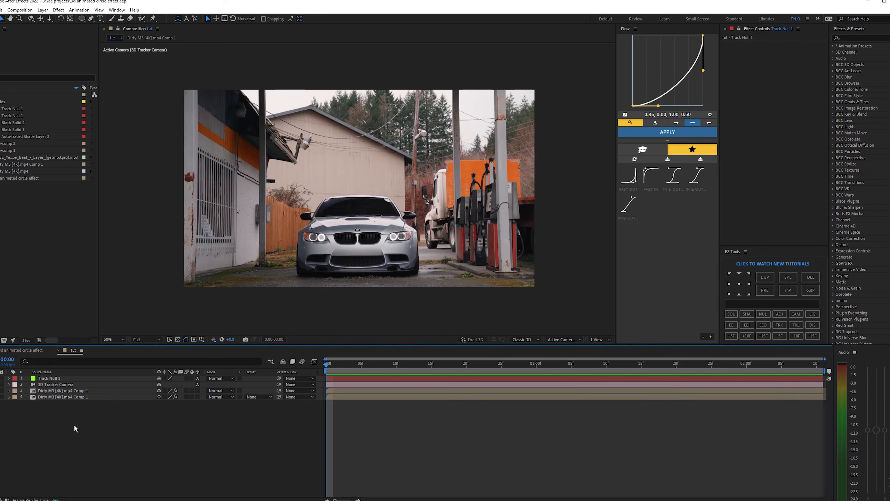
# Create a 1920 x 1080 black solid and draw a circular mask on it with the Ellipse tool
pyautogui.click(42, 10)
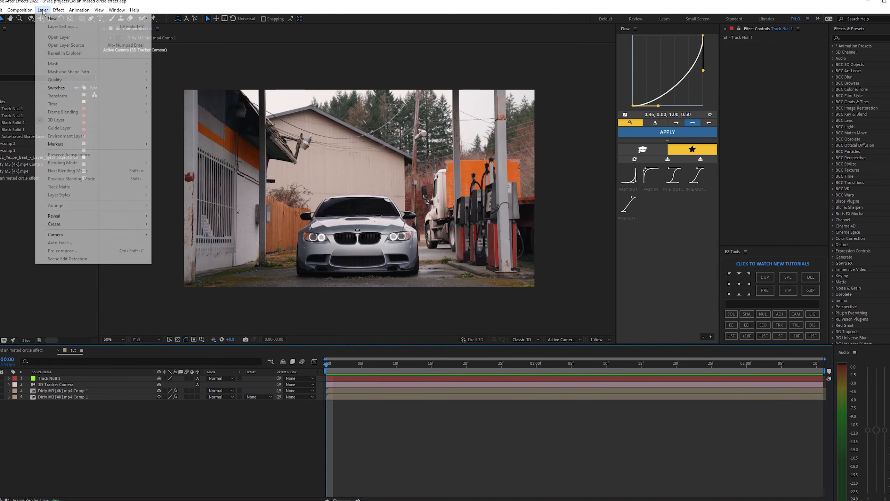
pyautogui.moveTo(47, 21)
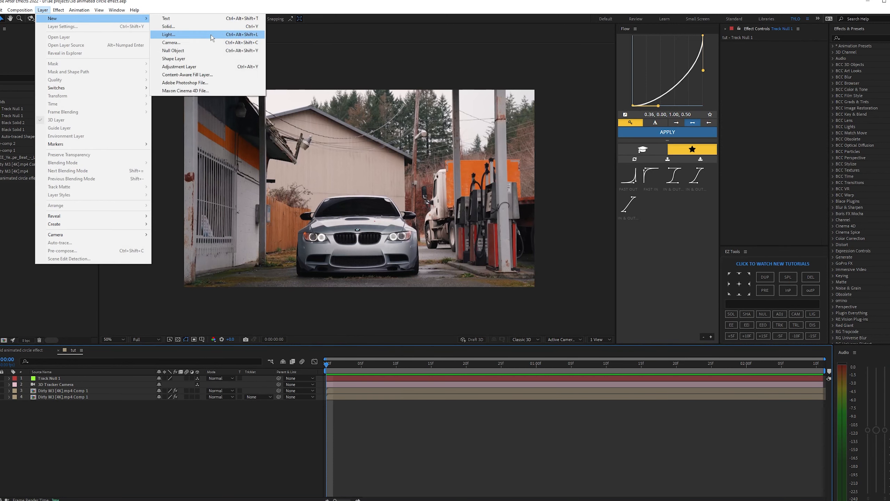
pyautogui.click(189, 27)
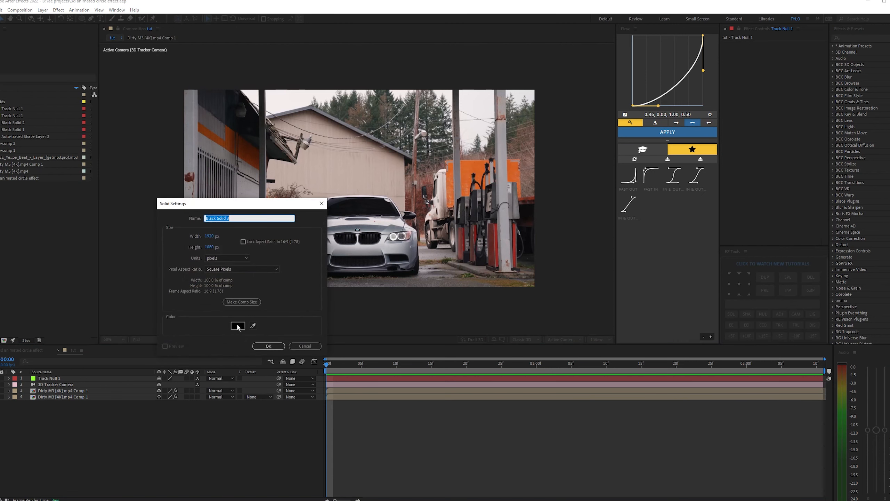
pyautogui.click(268, 346)
pyautogui.click(81, 18)
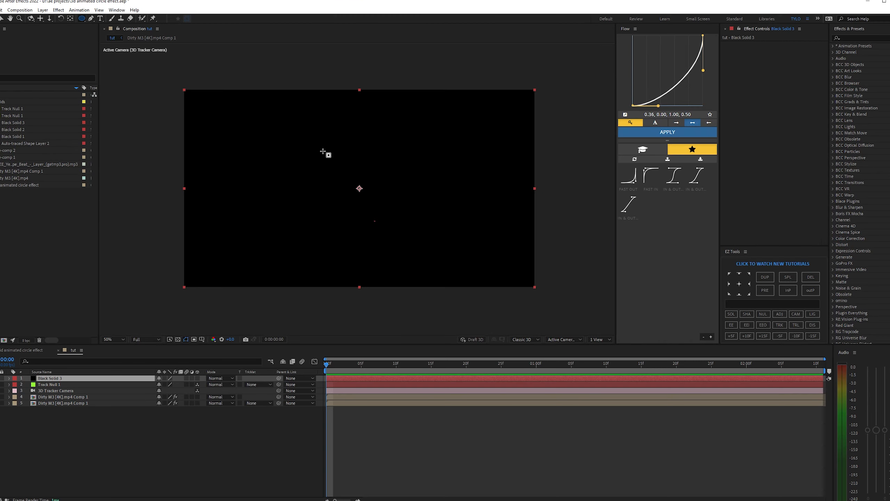
pyautogui.moveTo(320, 147); pyautogui.dragTo(390, 186)
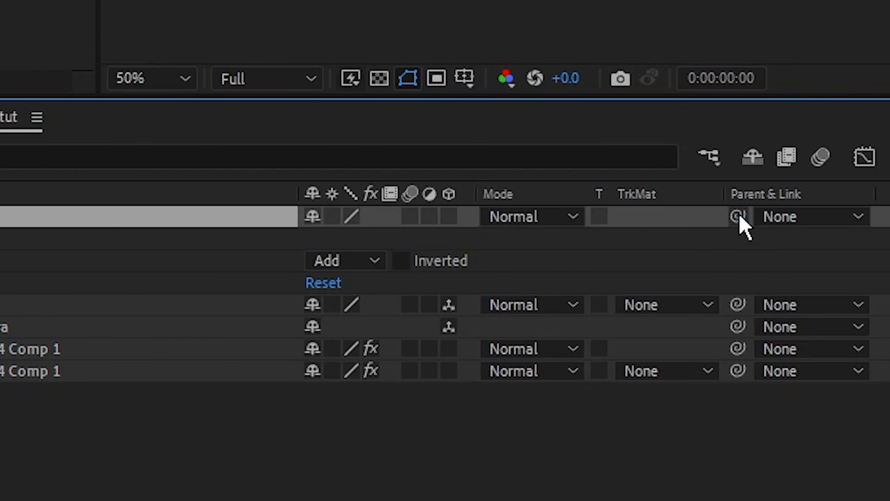
# Parent the black solid to Track Null 1 and make it a 3D layer
pyautogui.moveTo(738, 216); pyautogui.dragTo(29, 305)
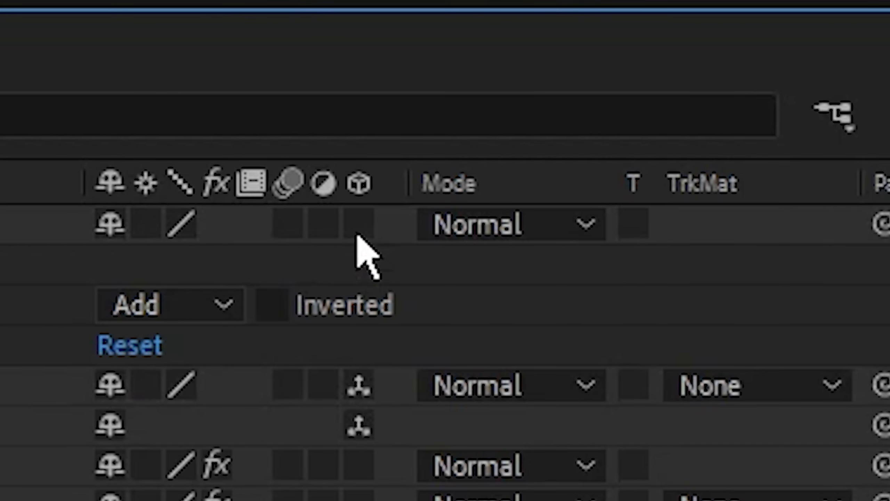
pyautogui.click(361, 232)
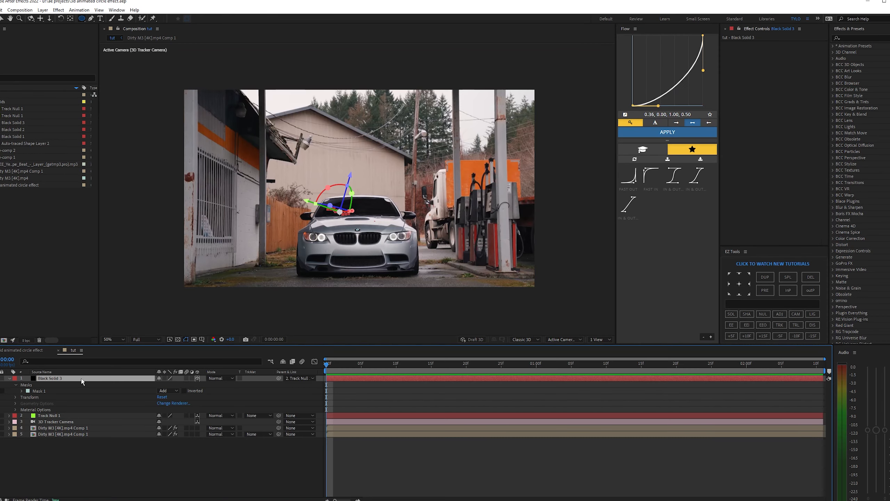
# Orient the black solid upright facing the camera, and scale it to 898% so the circle sits around the car
pyautogui.press('s')
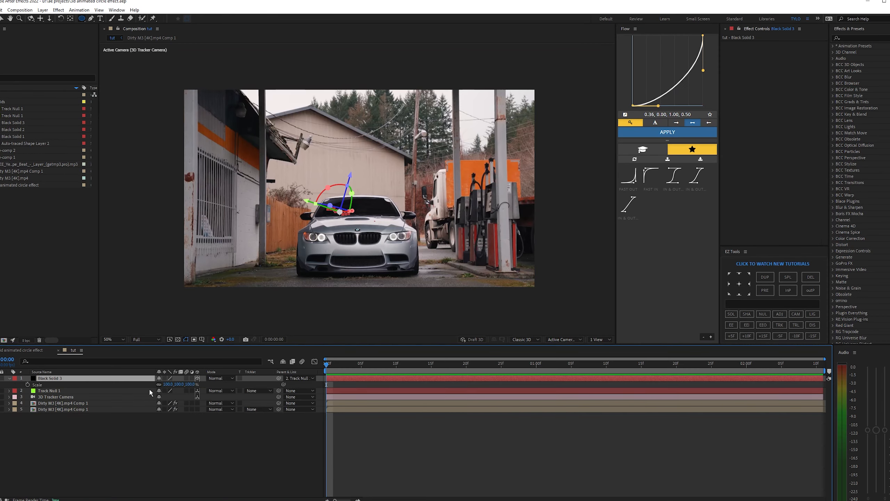
pyautogui.press('r')
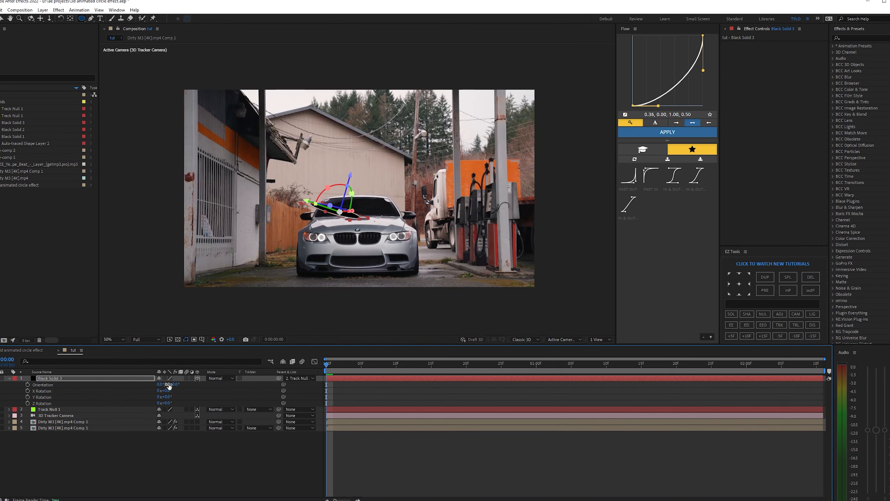
pyautogui.moveTo(170, 383)
pyautogui.mouseDown()
pyautogui.moveTo(204, 384)
pyautogui.moveTo(170, 384)
pyautogui.moveTo(159, 396)
pyautogui.moveTo(172, 396)
pyautogui.moveTo(157, 403)
pyautogui.moveTo(207, 383)
pyautogui.mouseUp()
pyautogui.press('s')
pyautogui.moveTo(334, 230); pyautogui.dragTo(366, 219)
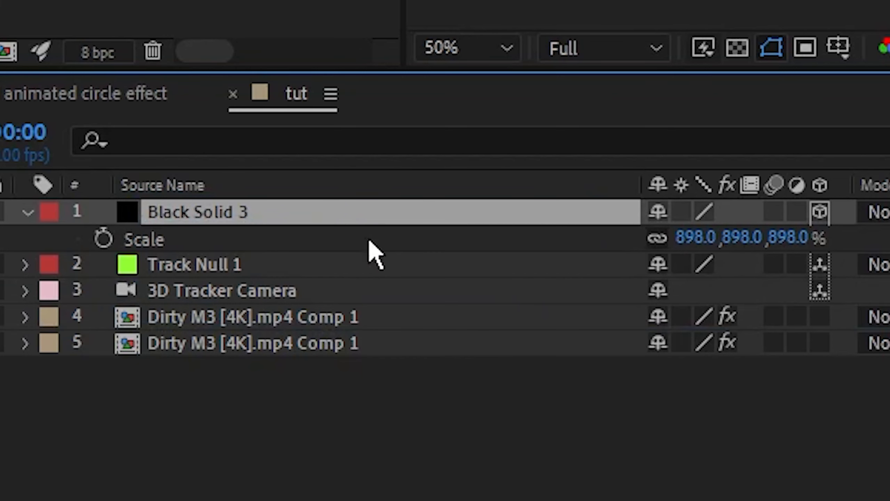
# Move the black solid between the rotoscoped car layer and the background footage layer
pyautogui.moveTo(88, 377); pyautogui.dragTo(62, 409)
pyautogui.click(226, 279)
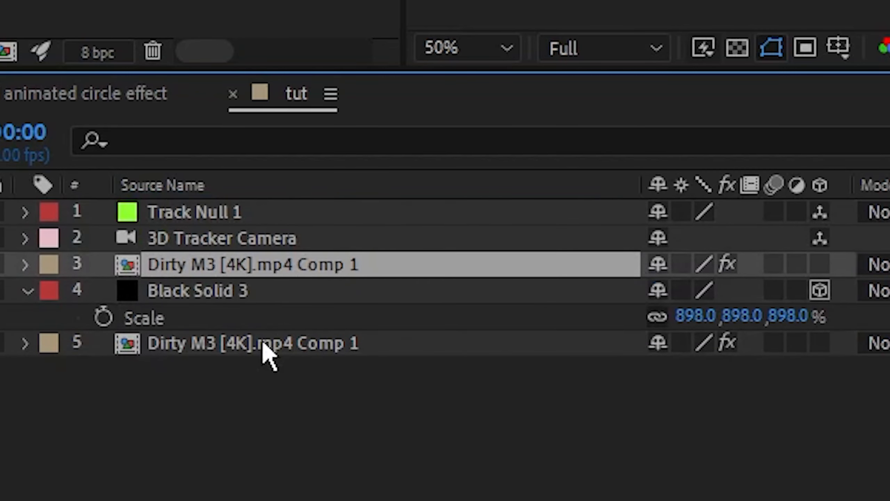
pyautogui.click(275, 345)
pyautogui.press('F2')
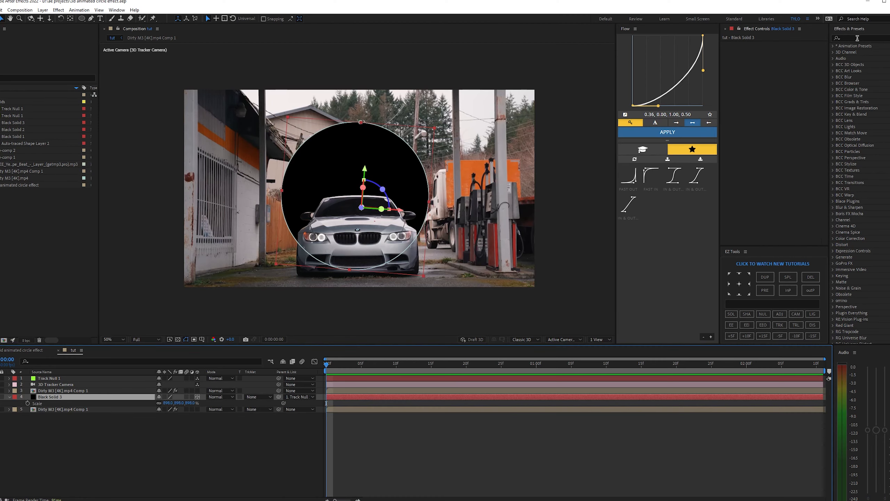
# Search the effects for saber and apply Saber to the black solid
pyautogui.click(860, 36)
pyautogui.write('saber')
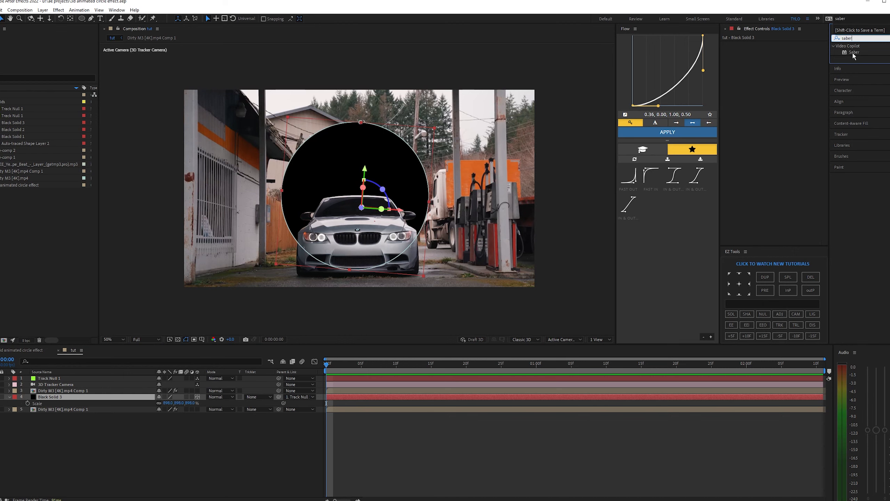
pyautogui.moveTo(403, 348); pyautogui.dragTo(338, 397)
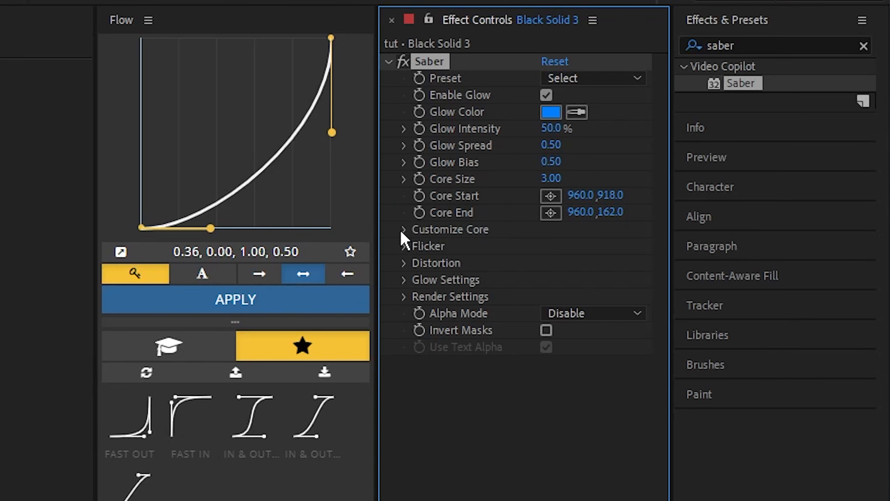
# Set Saber's Core Type to Layer Masks and its Composite Settings to Transparent
pyautogui.click(403, 230)
pyautogui.click(593, 245)
pyautogui.click(640, 293)
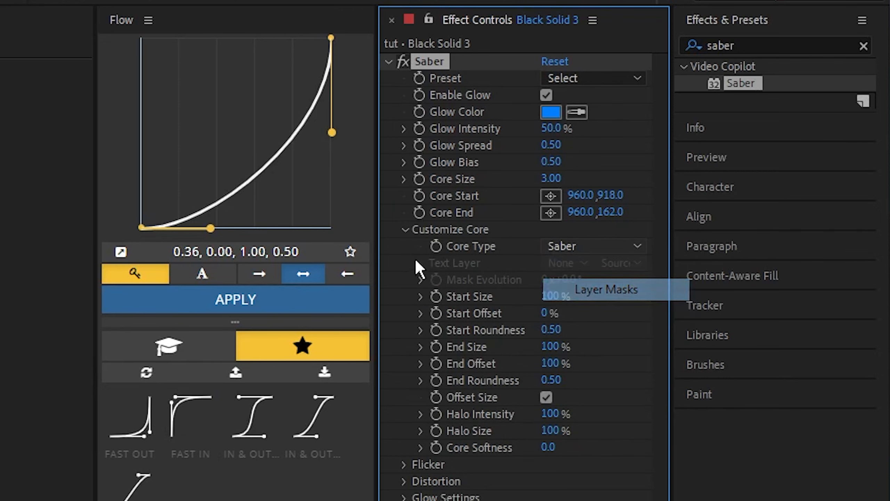
pyautogui.click(404, 230)
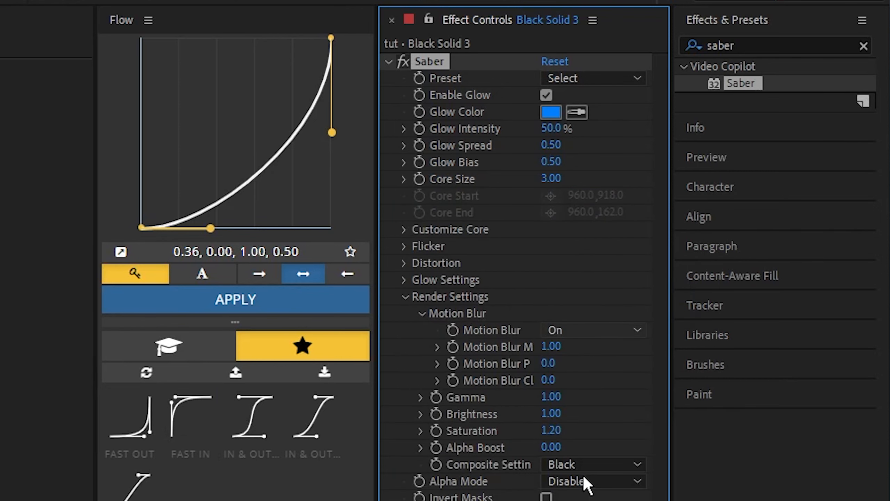
pyautogui.click(592, 465)
pyautogui.click(606, 484)
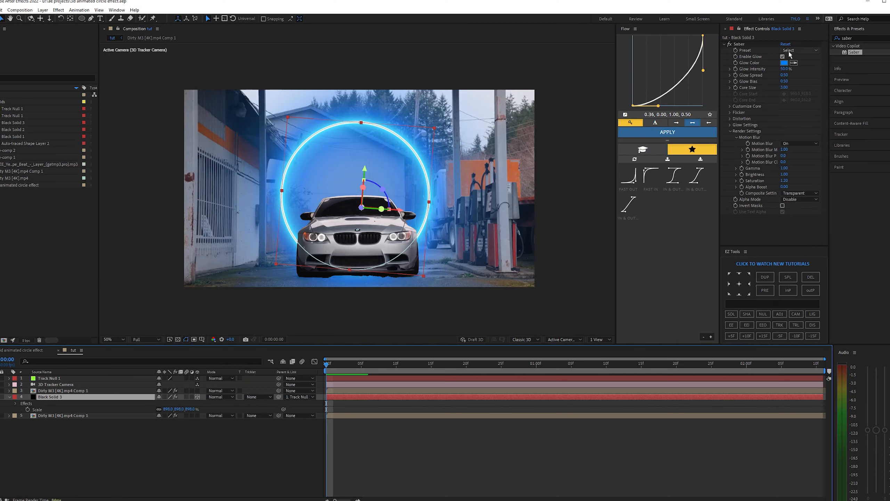
# Try Saber's Fire and Electric presets on the circle around the car
pyautogui.click(791, 50)
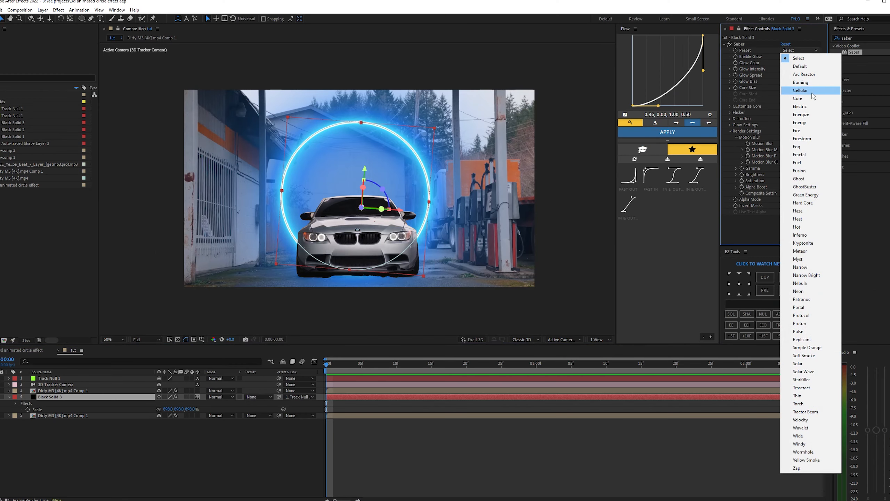
pyautogui.click(803, 130)
pyautogui.click(361, 396)
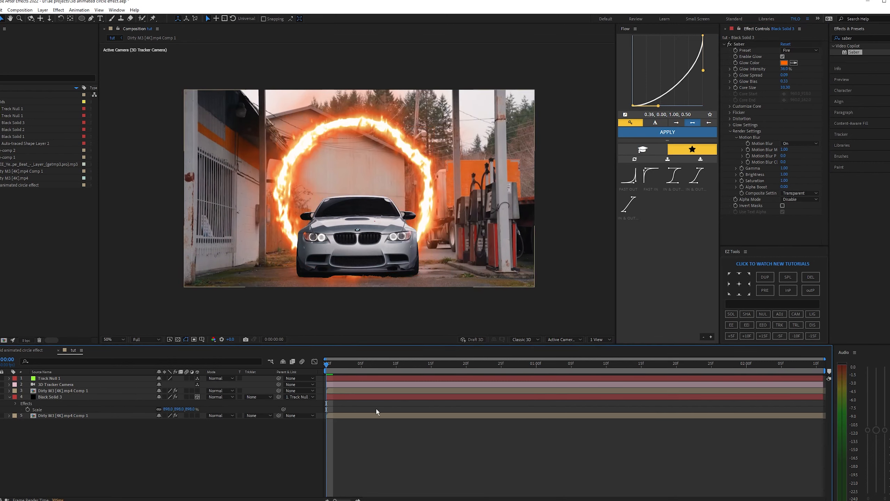
pyautogui.click(799, 50)
pyautogui.click(803, 104)
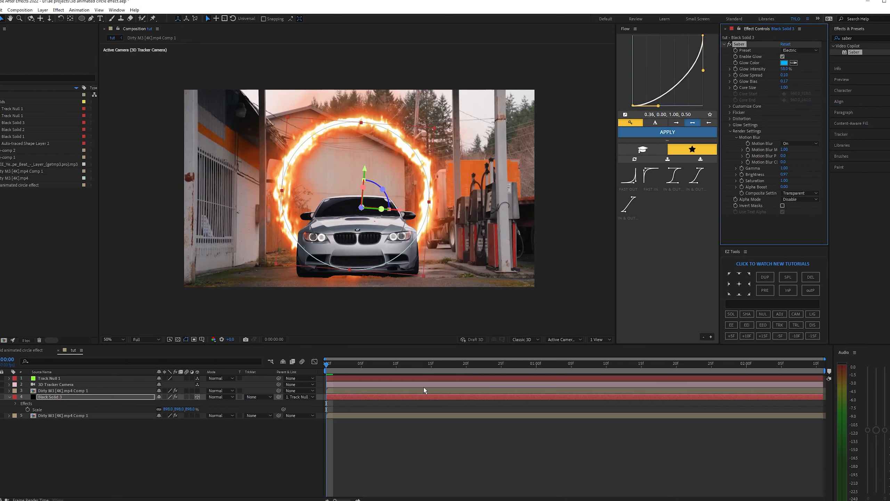
pyautogui.click(346, 397)
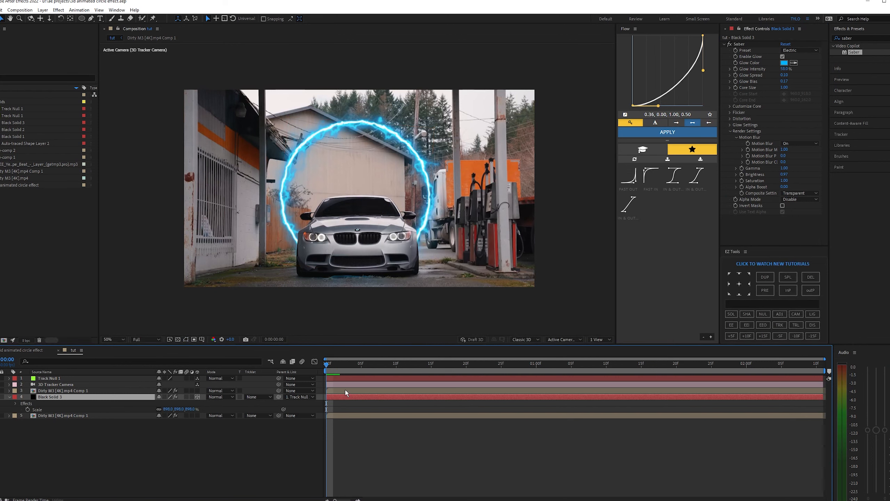
# Set Saber's preset to Kryptonite and its Core Size to 1.20
pyautogui.click(799, 50)
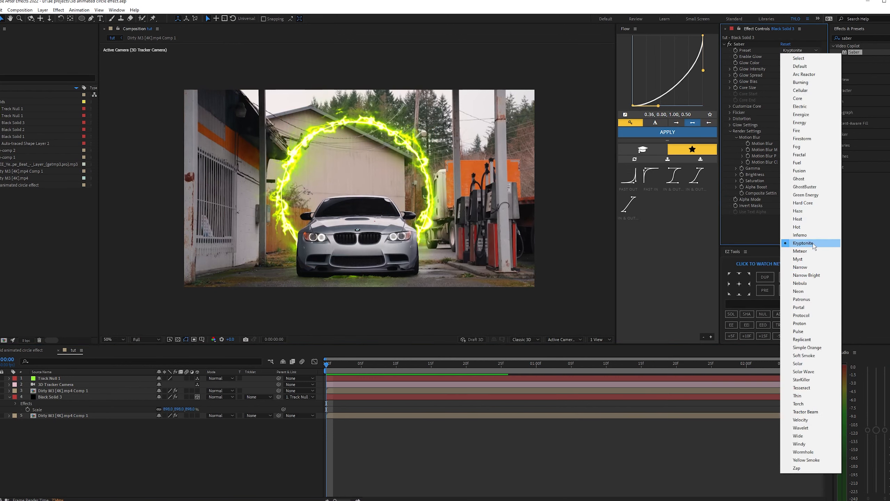
pyautogui.click(812, 244)
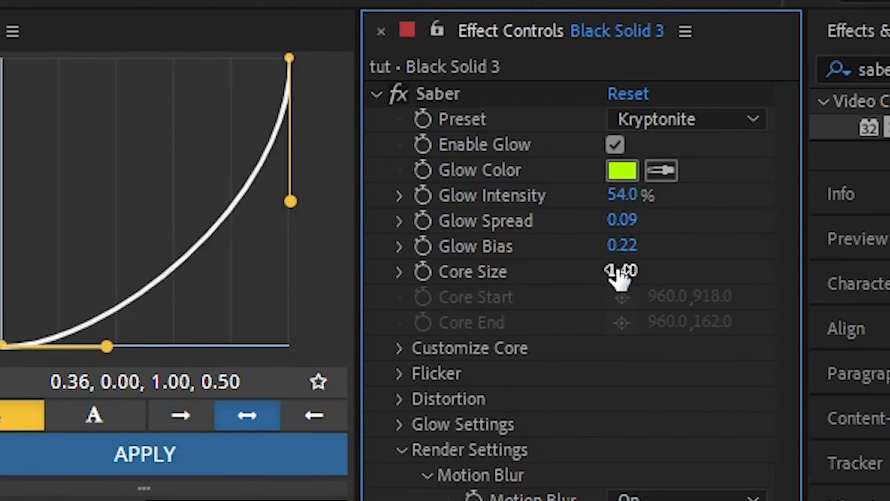
pyautogui.moveTo(616, 270)
pyautogui.mouseDown()
pyautogui.moveTo(586, 276)
pyautogui.moveTo(602, 277)
pyautogui.mouseUp()
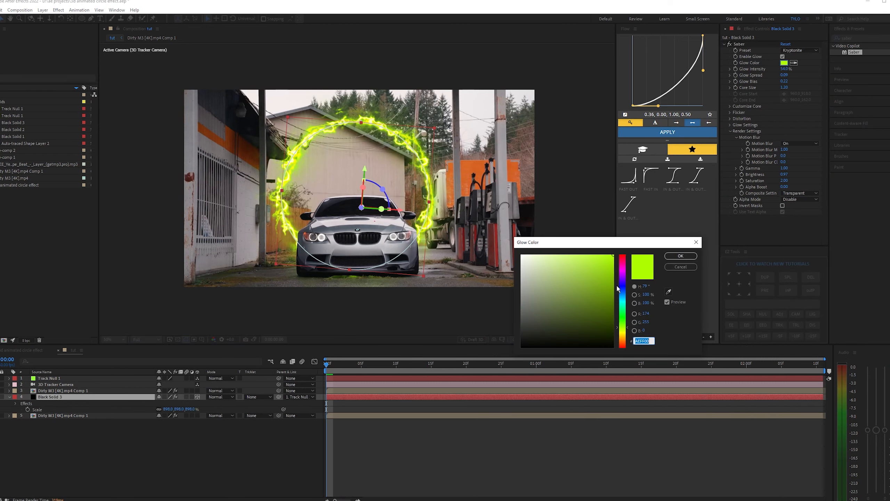
# Change Saber's Glow Color to red
pyautogui.moveTo(623, 269); pyautogui.dragTo(622, 254)
pyautogui.moveTo(604, 260); pyautogui.dragTo(610, 255)
pyautogui.click(680, 256)
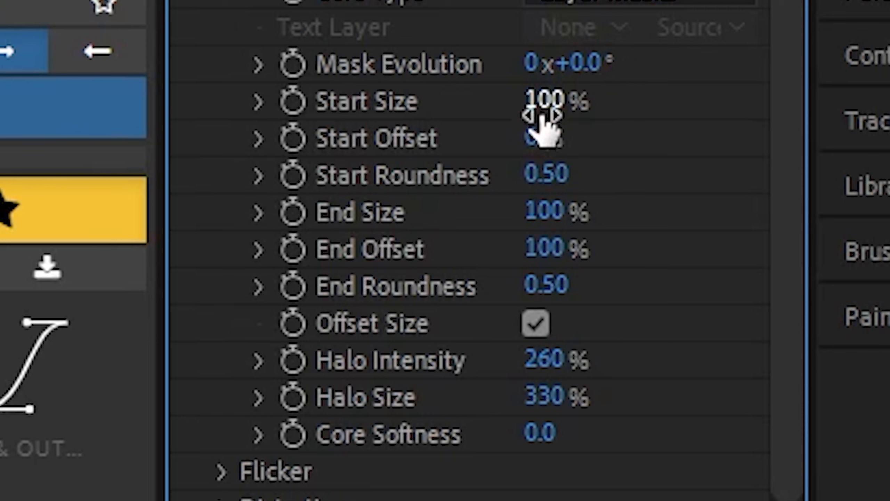
# In Saber's core settings, set Start Size to 0% and End Offset to 80%
pyautogui.click(543, 102)
pyautogui.write('0')
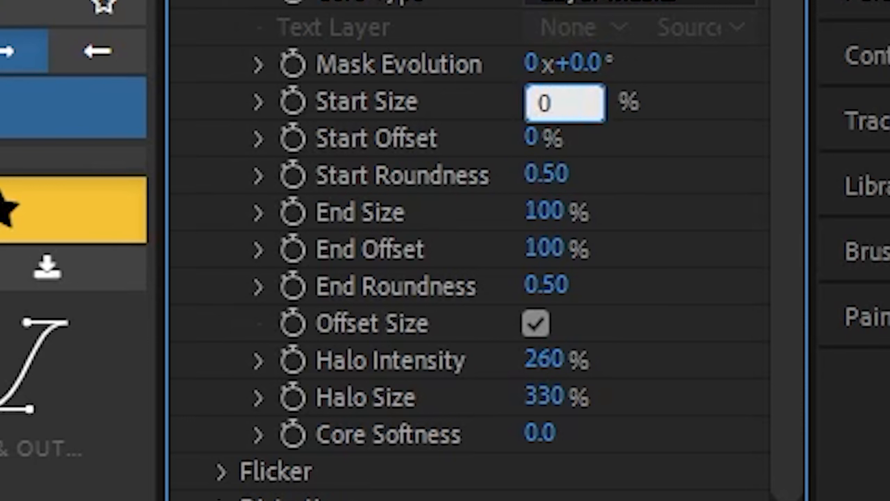
pyautogui.press('Return')
pyautogui.click(545, 250)
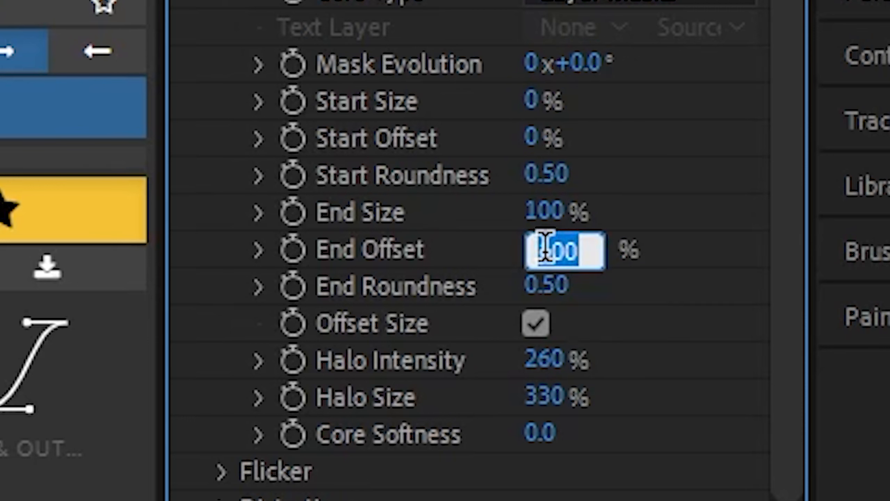
pyautogui.write('80')
pyautogui.press('Return')
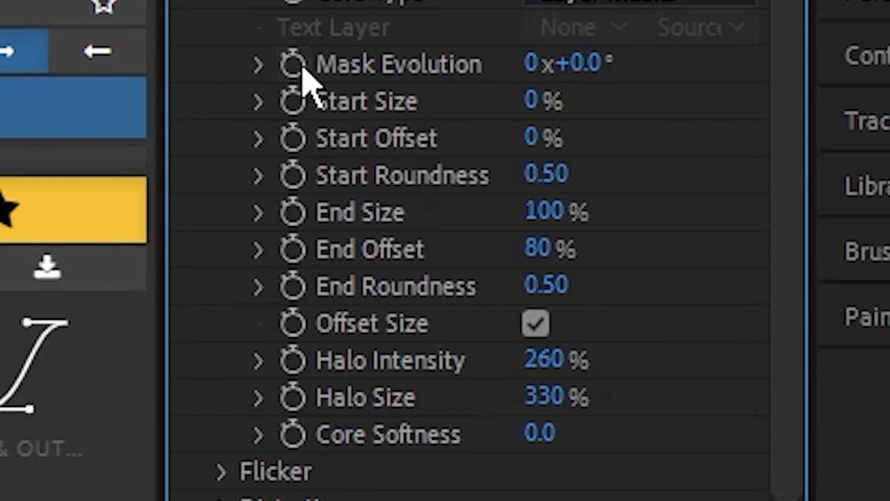
# Animate Saber's Mask Evolution from the first frame to -4 revolutions at 0:00:02:10
pyautogui.click(291, 66)
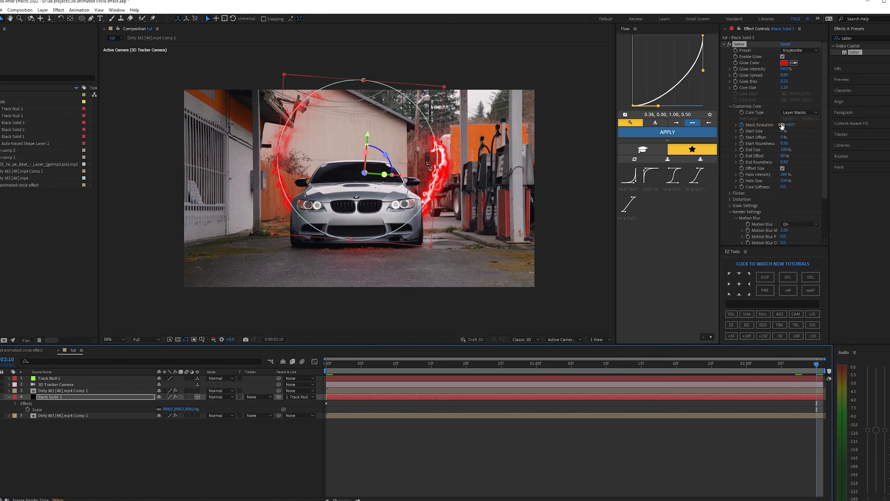
pyautogui.click(781, 125)
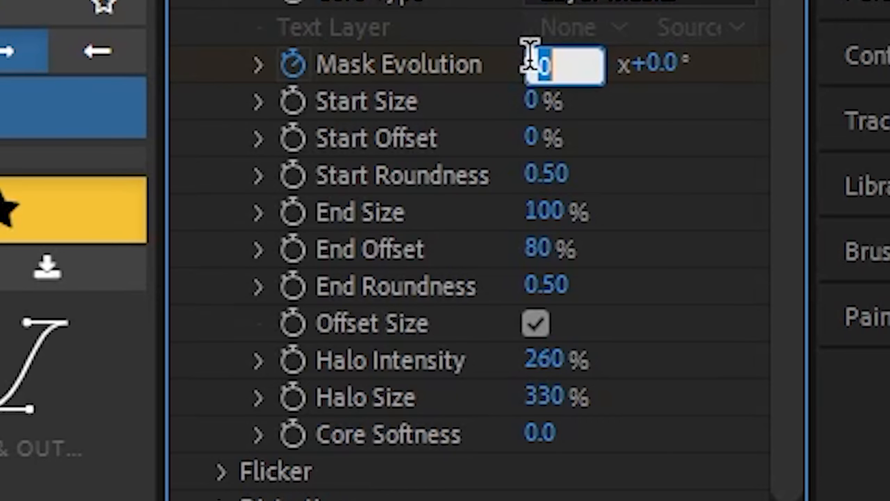
pyautogui.write('-4')
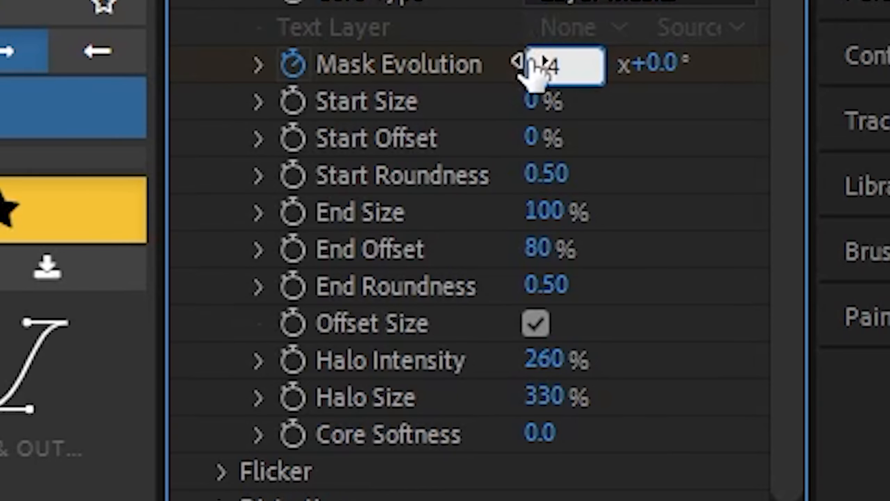
pyautogui.press('Return')
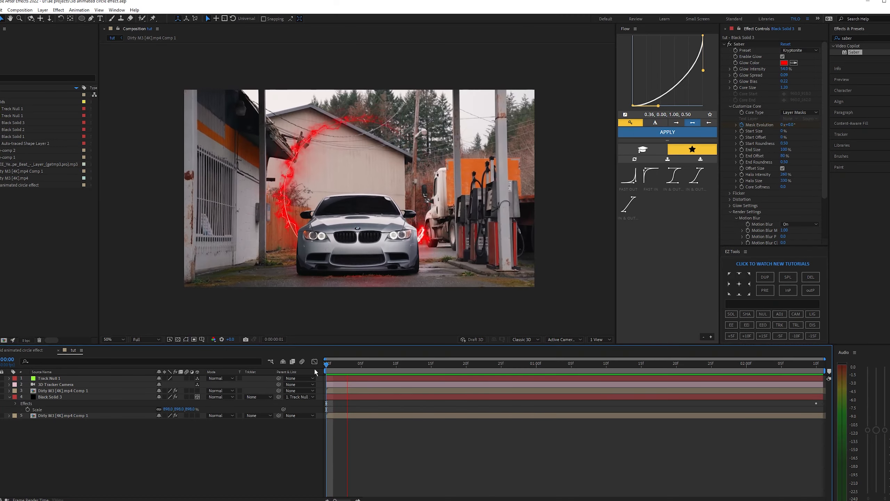
# Place a duplicate of the background footage layer at the top of the layer stack, with its 3D Camera Tracker effect deleted
pyautogui.scroll(2, 378, 281)
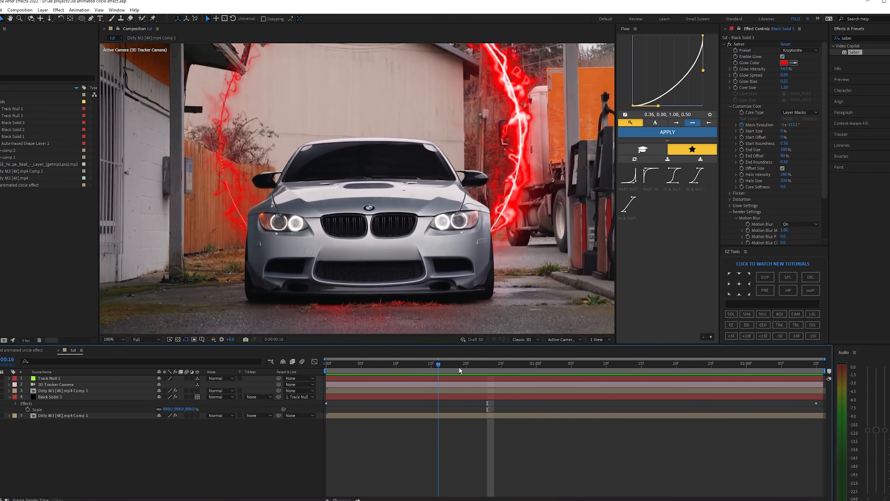
pyautogui.moveTo(464, 368); pyautogui.dragTo(459, 366)
pyautogui.press('space')
pyautogui.moveTo(378, 223); pyautogui.dragTo(370, 156)
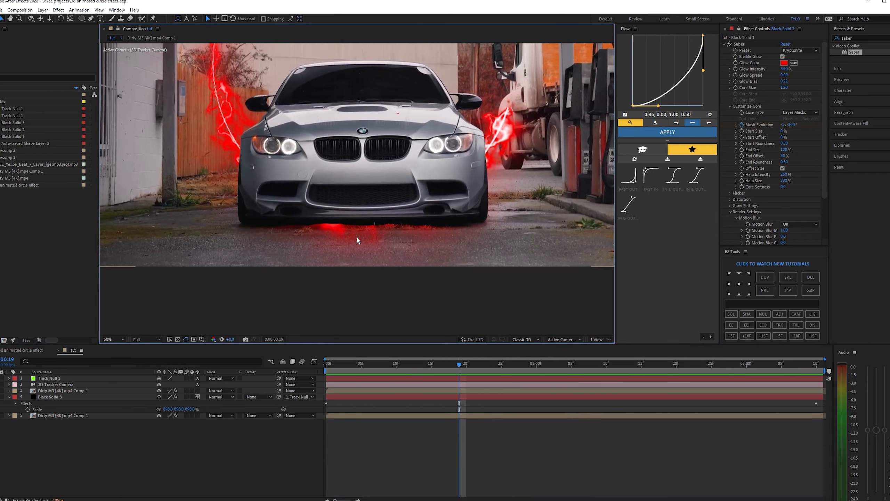
pyautogui.scroll(-2, 357, 241)
pyautogui.click(63, 391)
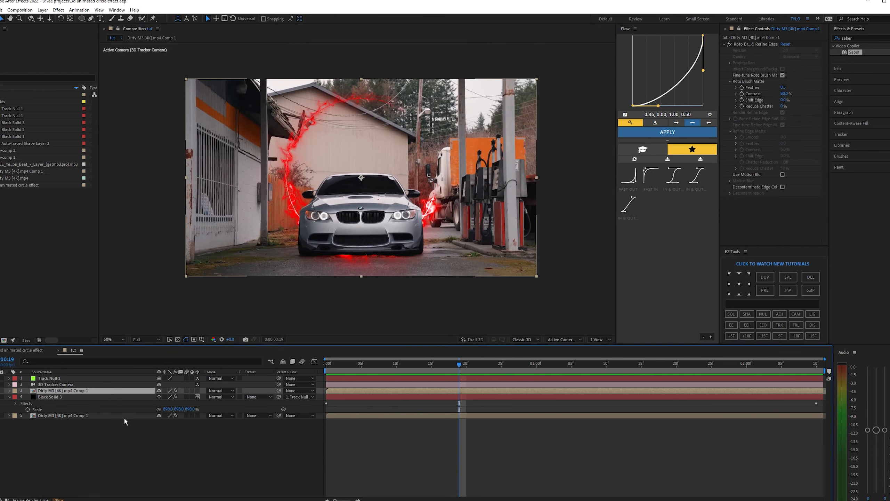
pyautogui.click(80, 416)
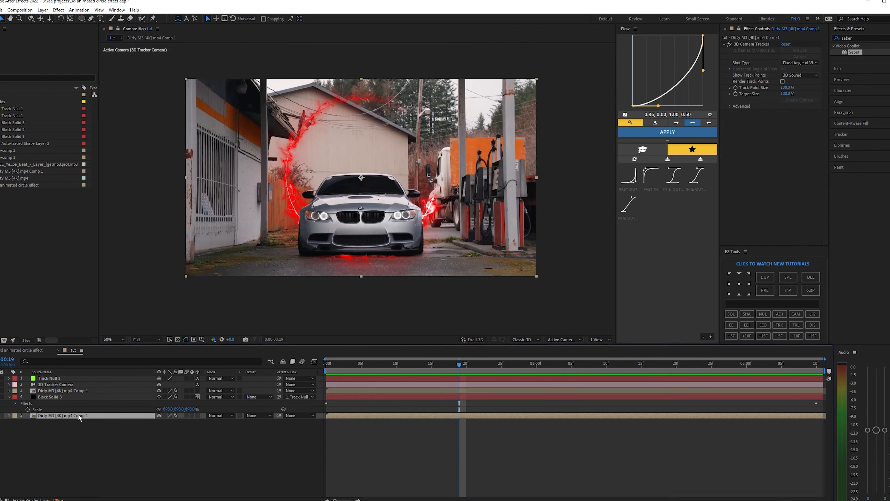
pyautogui.hotkey('ctrl', 'd')
pyautogui.moveTo(79, 417); pyautogui.dragTo(65, 378)
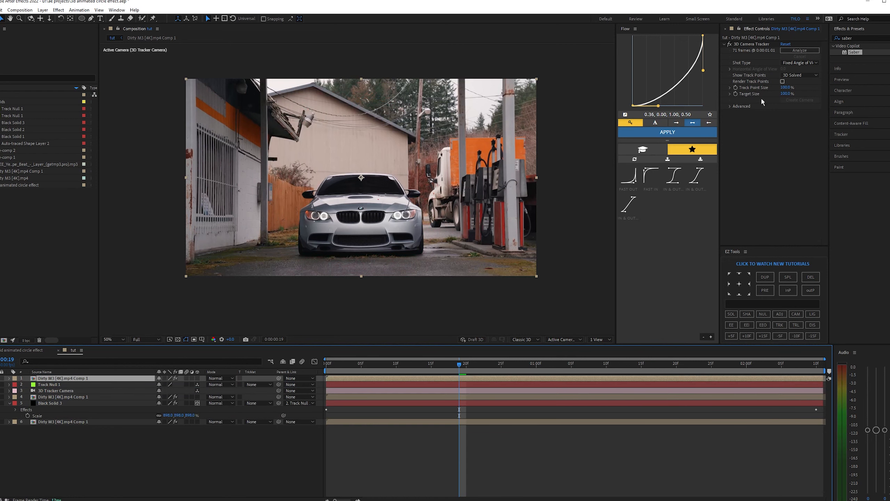
pyautogui.click(747, 44)
pyautogui.press('Delete')
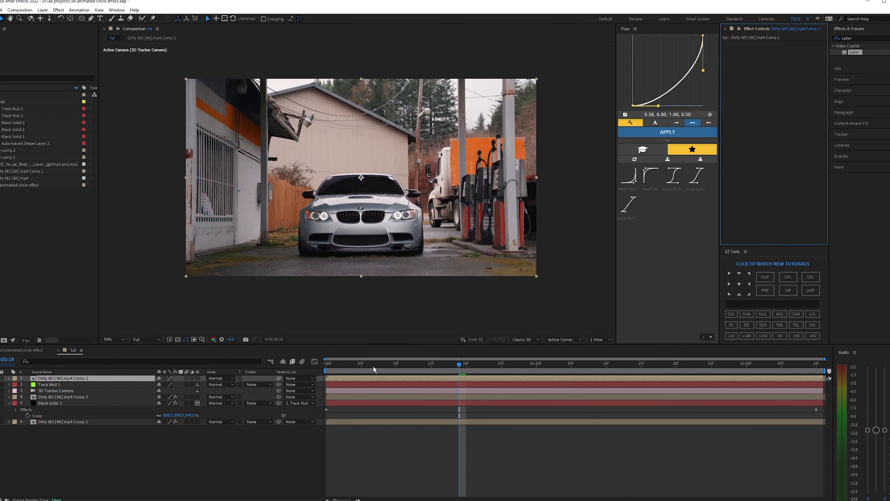
# At the first frame, draw a closed Pen mask on the top footage copy around the ground and the car's lower edge
pyautogui.moveTo(373, 366); pyautogui.dragTo(301, 366)
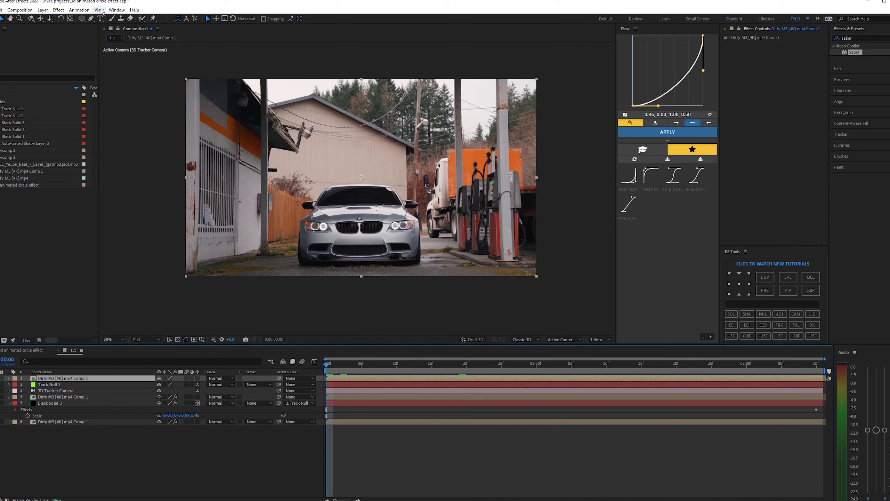
pyautogui.click(92, 18)
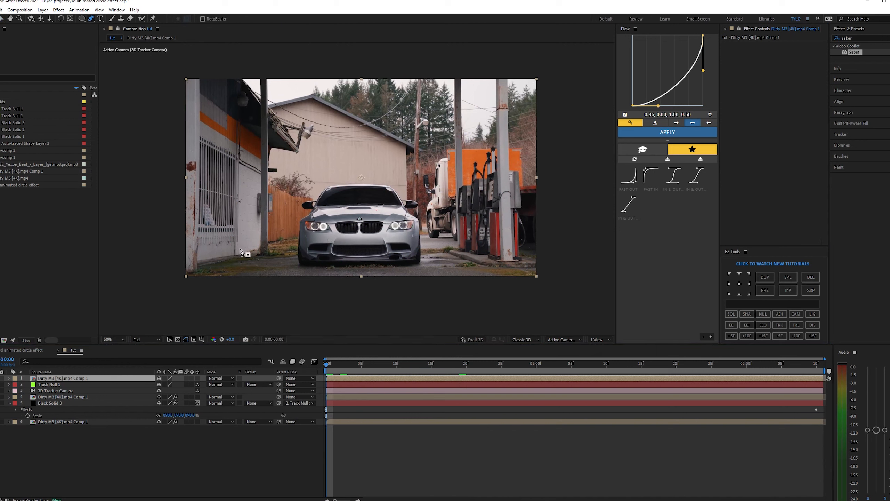
pyautogui.click(176, 249)
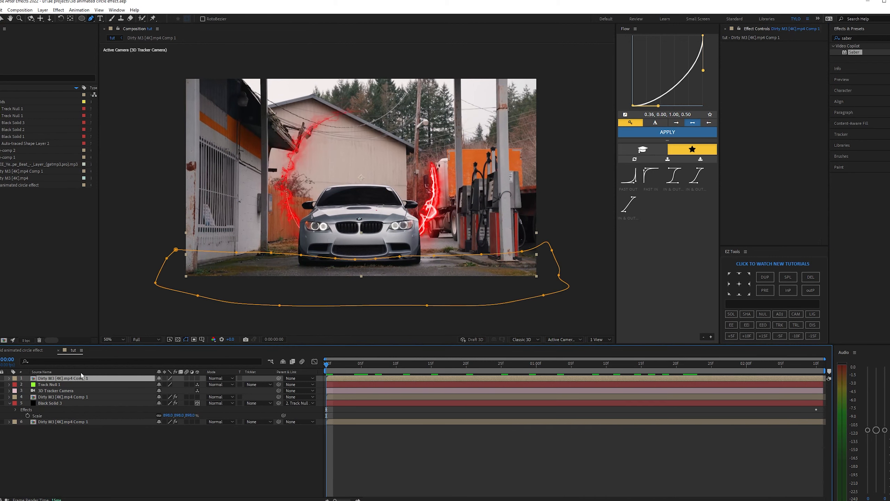
# Animate the ground mask's path to follow the footage with keyframes at the first frame, 0:00:01:06 and 0:00:02:09, and play back the result
pyautogui.press('m')
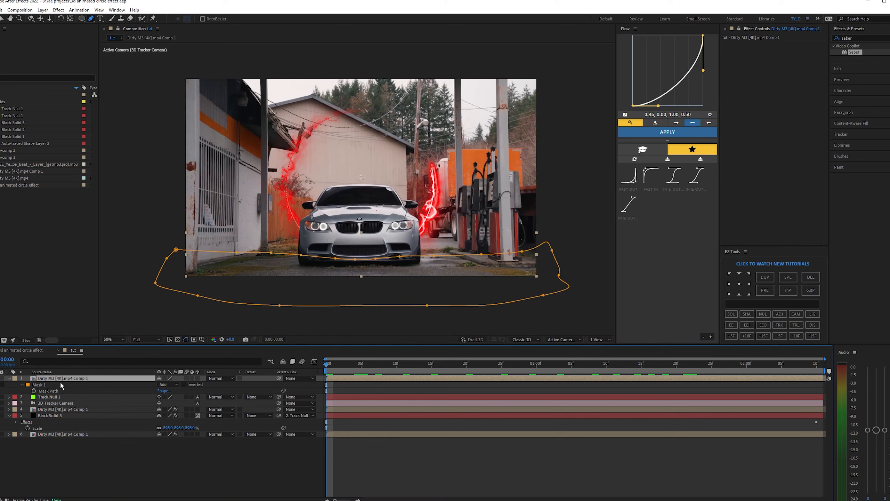
pyautogui.click(34, 390)
pyautogui.press('space')
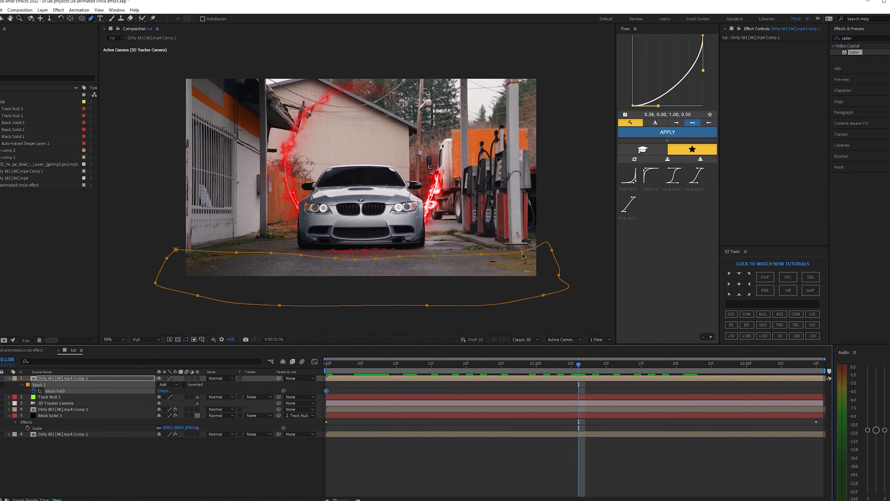
pyautogui.moveTo(524, 253); pyautogui.dragTo(536, 234)
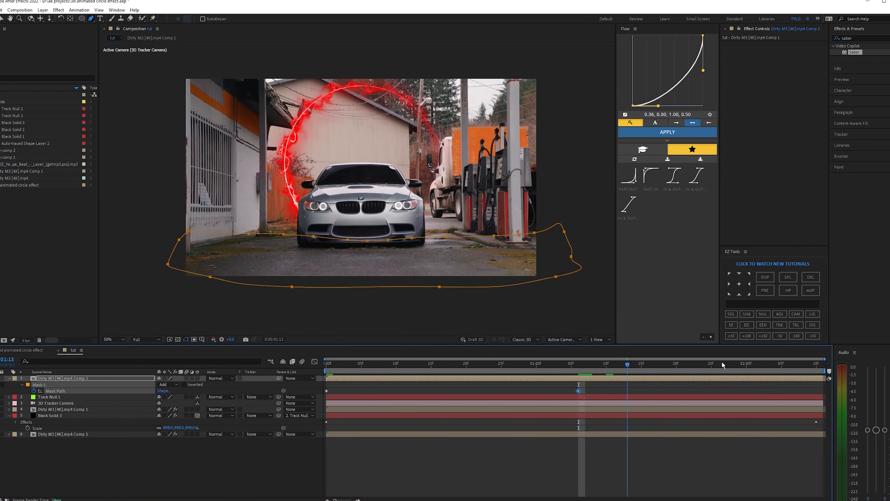
pyautogui.press('space')
pyautogui.moveTo(410, 238)
pyautogui.mouseDown()
pyautogui.moveTo(421, 228)
pyautogui.moveTo(399, 226)
pyautogui.mouseUp()
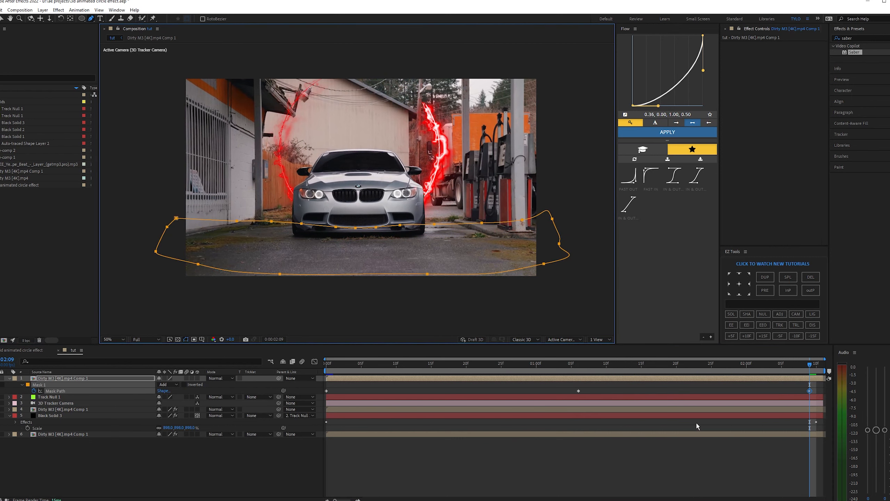
pyautogui.click(696, 423)
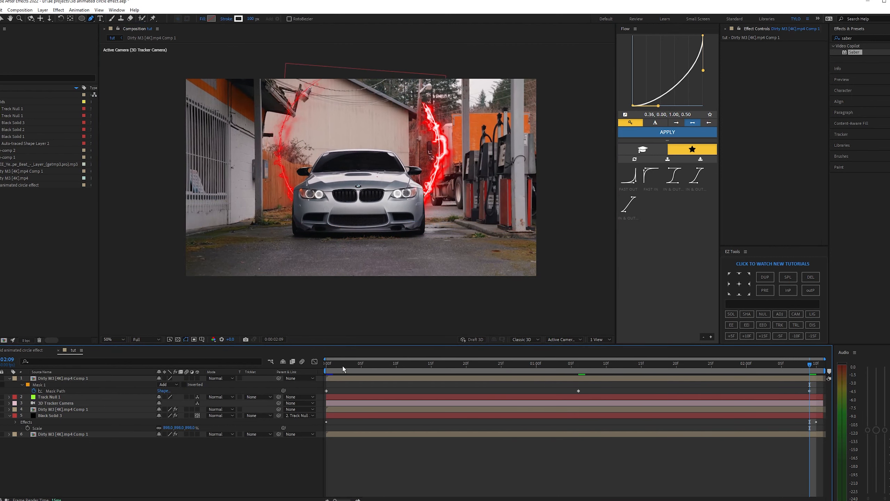
pyautogui.press('Home')
pyautogui.press('space')
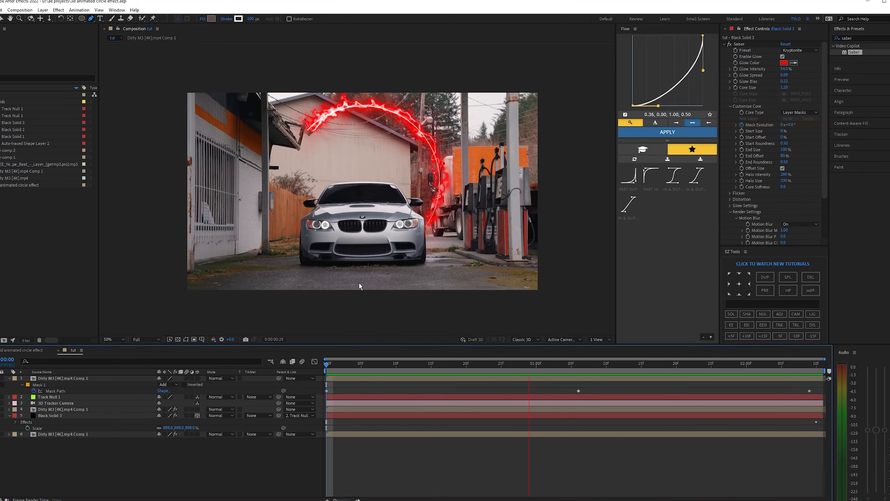
# Try the Fire and Proton presets on the animated Saber circle
pyautogui.click(800, 50)
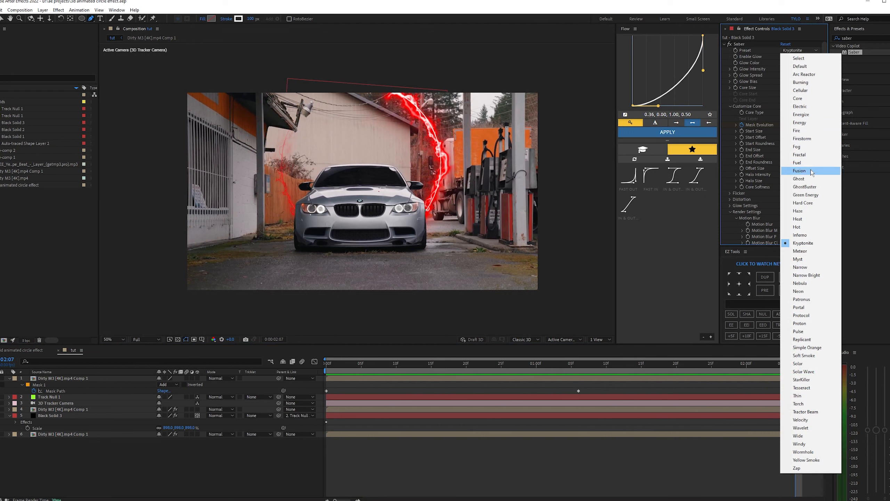
pyautogui.click(798, 130)
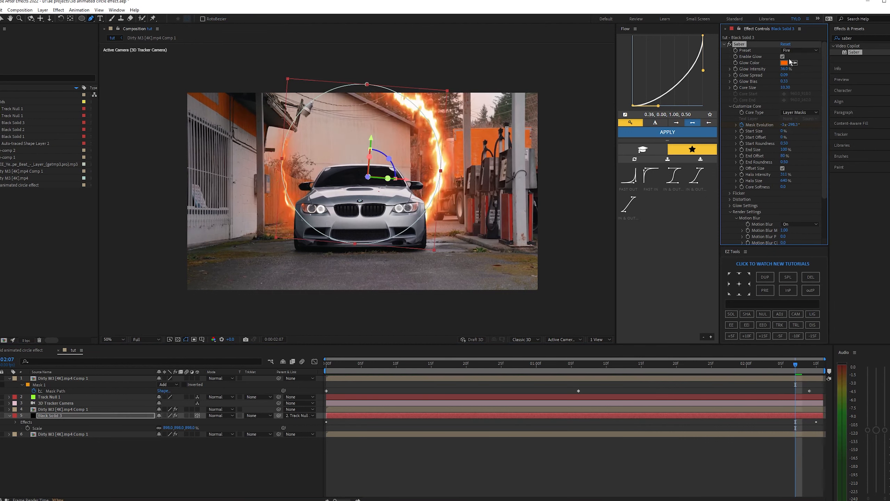
pyautogui.click(799, 50)
pyautogui.click(806, 325)
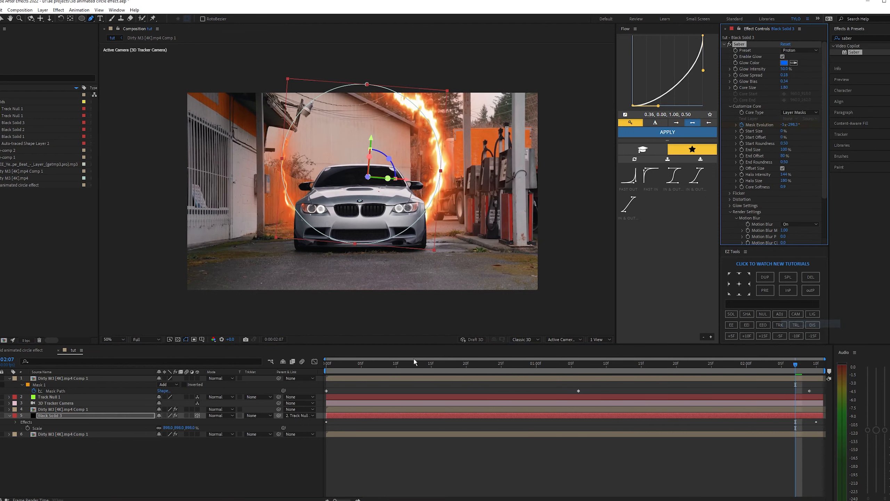
# Set Saber's preset to Solar Wave and play back the animation from the first frame
pyautogui.click(327, 362)
pyautogui.click(800, 50)
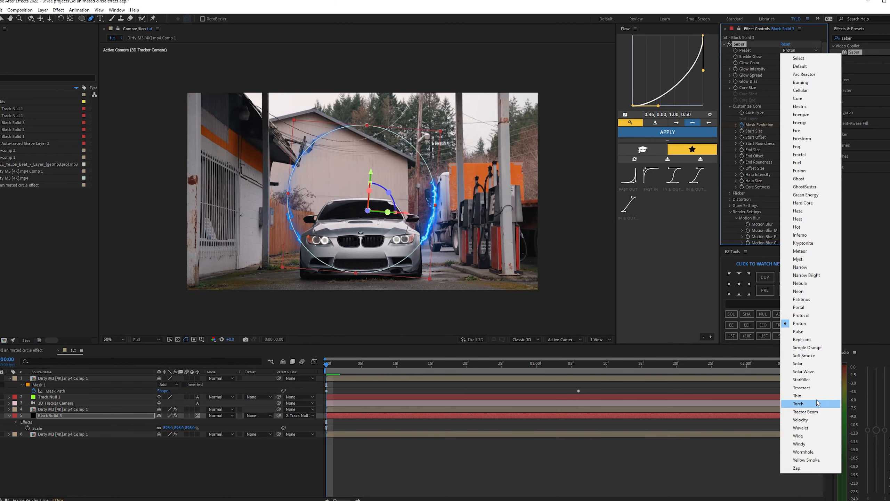
pyautogui.click(817, 372)
pyautogui.press('space')
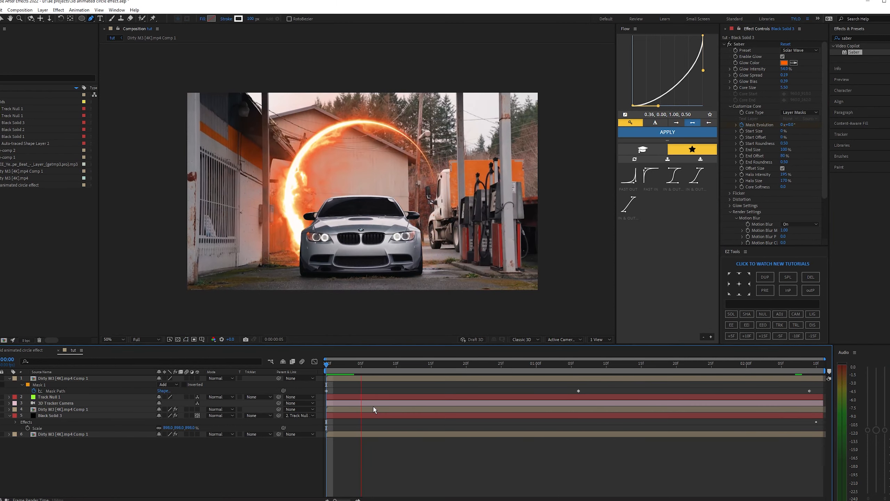